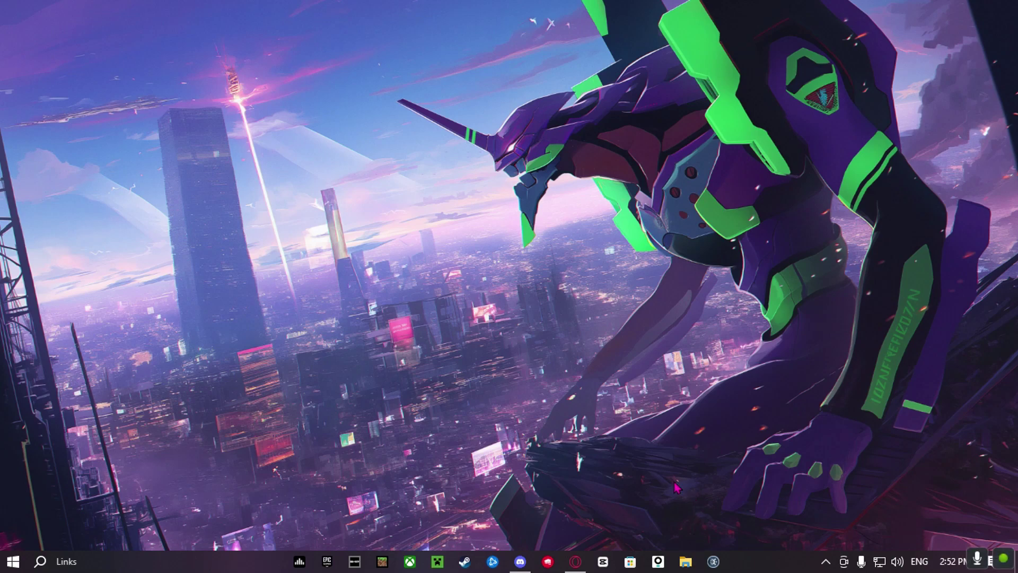
Open the Steam folder inside Program Files (x86) on Local Disk (C:) in File Explorer.
left_click(686, 563)
left_click(80, 416)
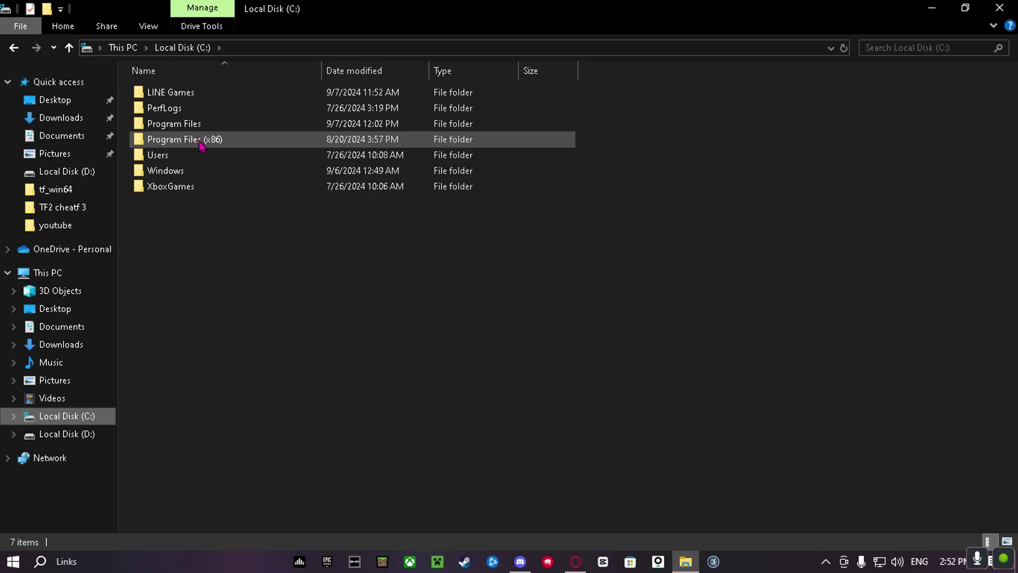
double_click(236, 143)
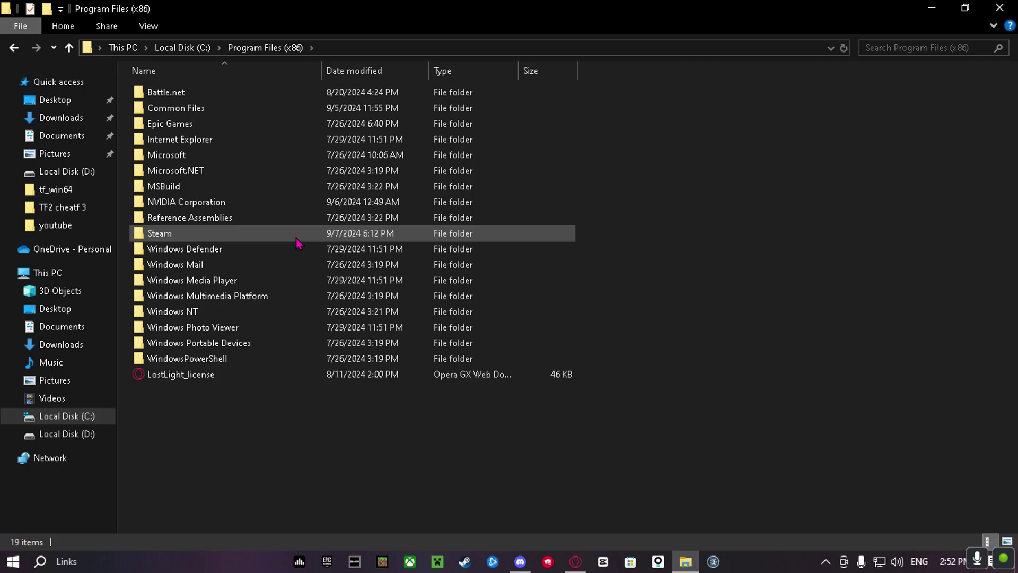
double_click(203, 235)
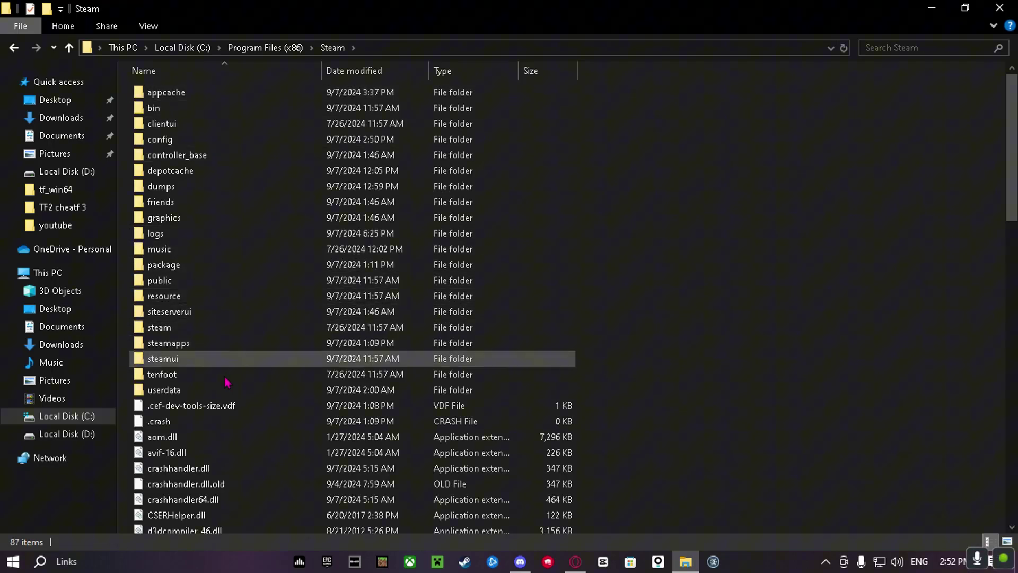
Create a shortcut to the steam application in its installation folder.
scroll(233, 361, "down", 13)
scroll(222, 261, "down", 5)
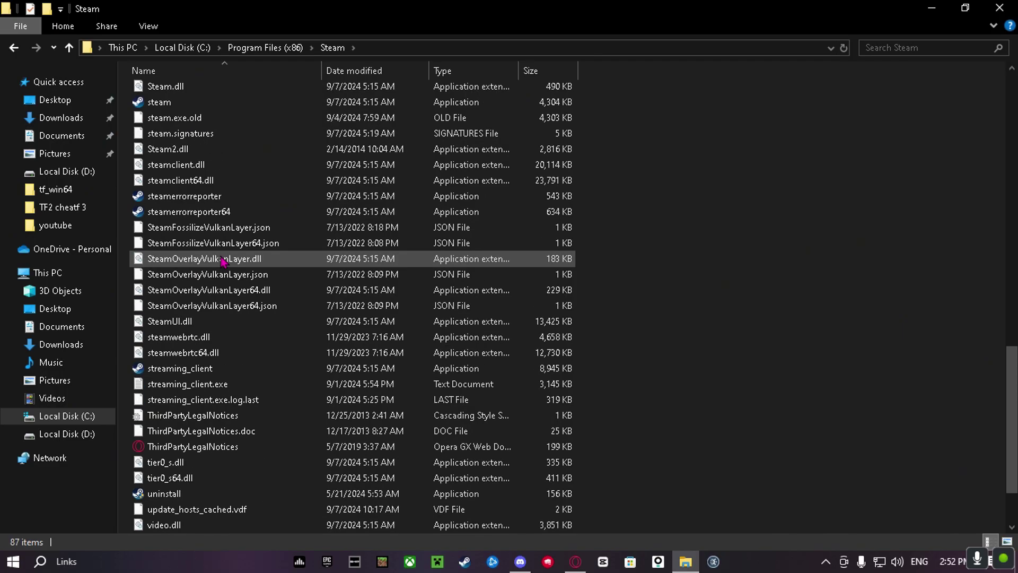
scroll(223, 261, "up", 3)
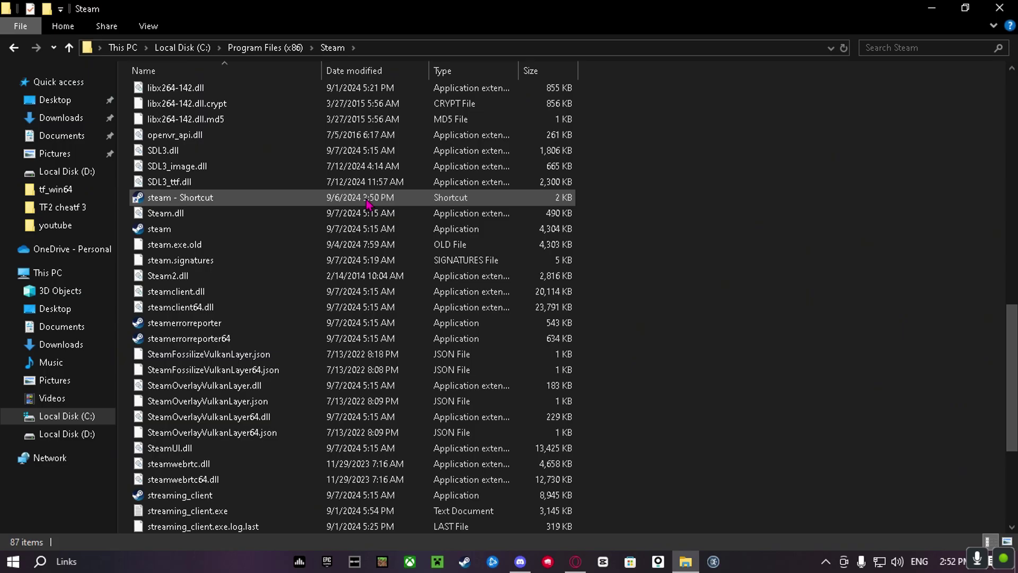
right_click(366, 231)
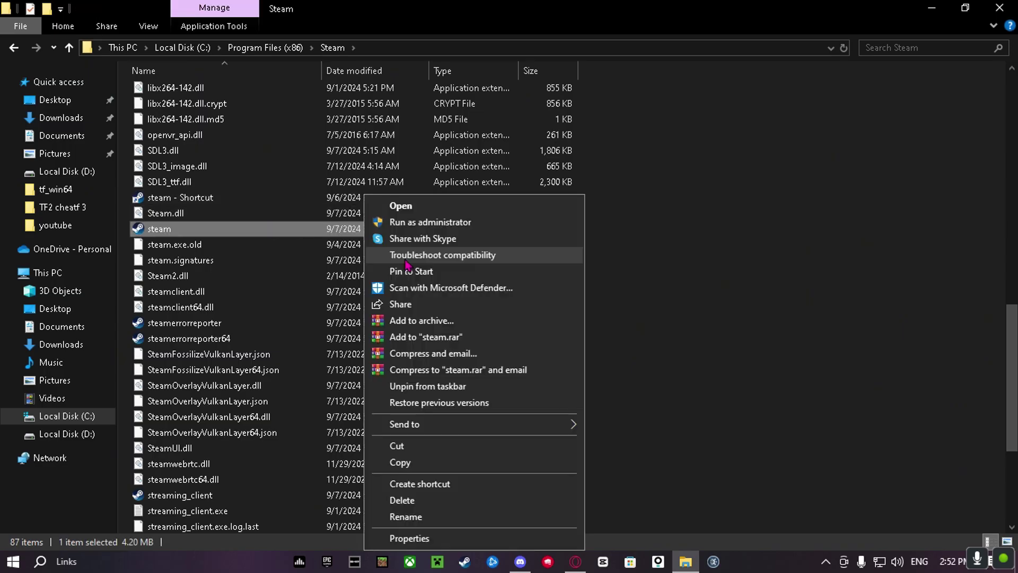
left_click(432, 485)
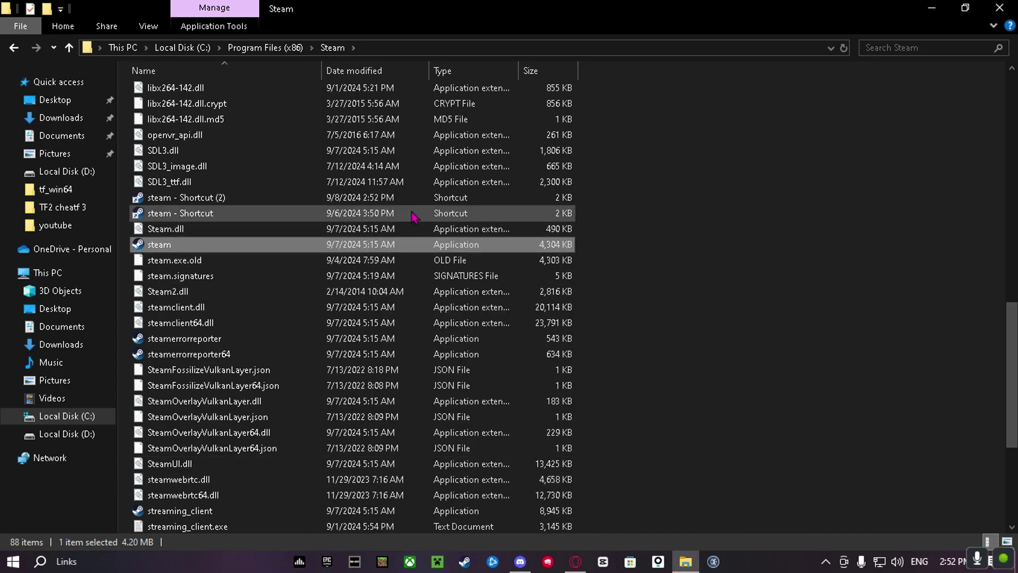
Delete the older steam shortcut and rename the new one "steam - Shortcut".
right_click(437, 214)
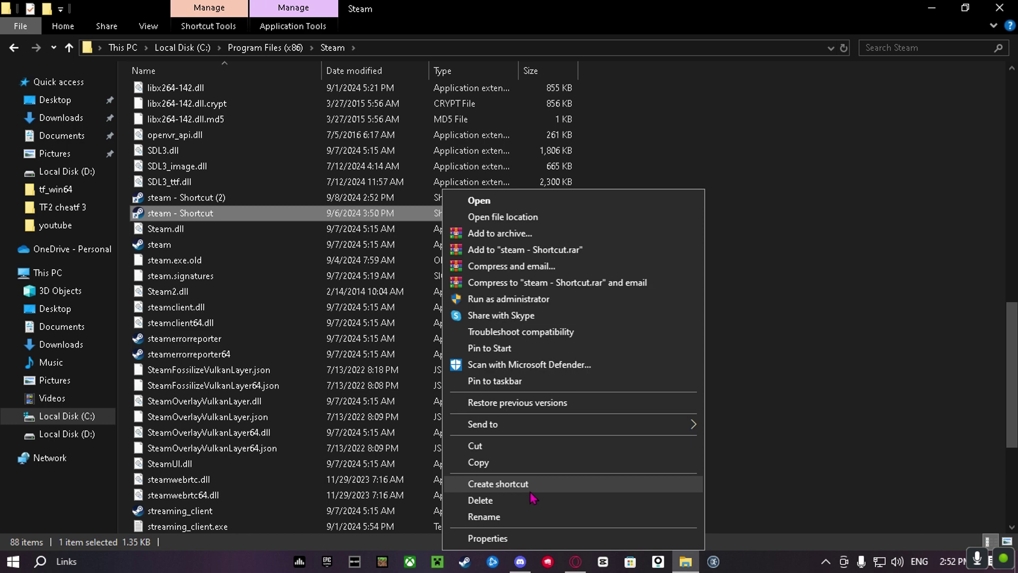
left_click(530, 500)
right_click(456, 198)
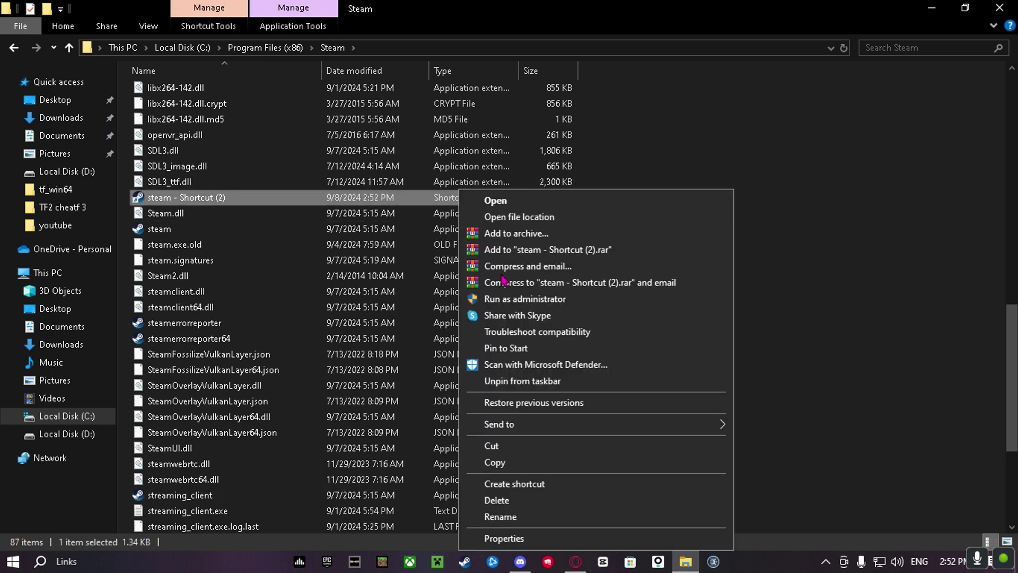
left_click(562, 517)
key("End")
key("BackSpace")
key("BackSpace")
key("BackSpace")
key("BackSpace")
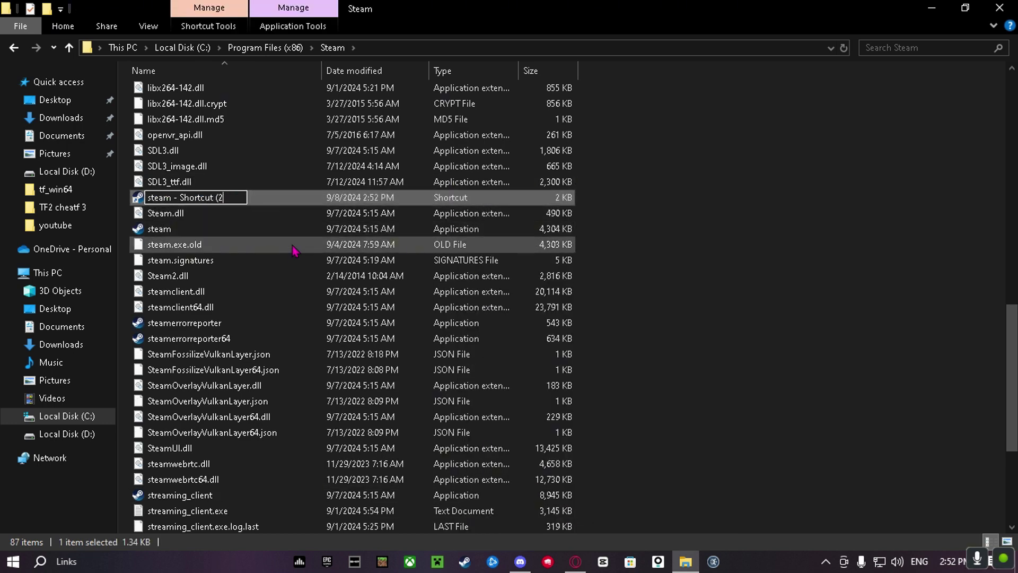
key("Return")
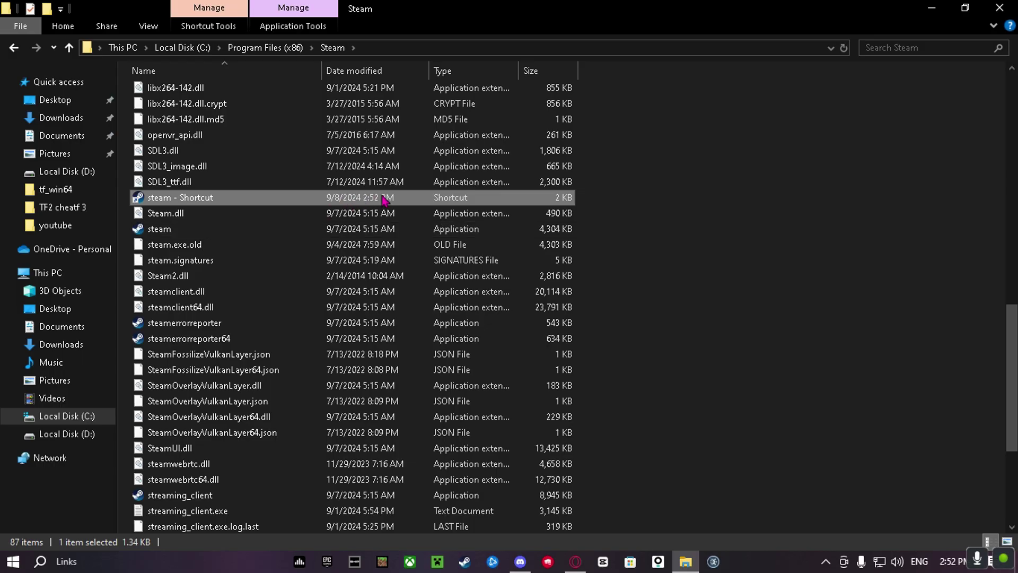
Append -console after the quoted steam.exe path in the target of "steam - Shortcut" and save its properties.
right_click(381, 197)
left_click(483, 537)
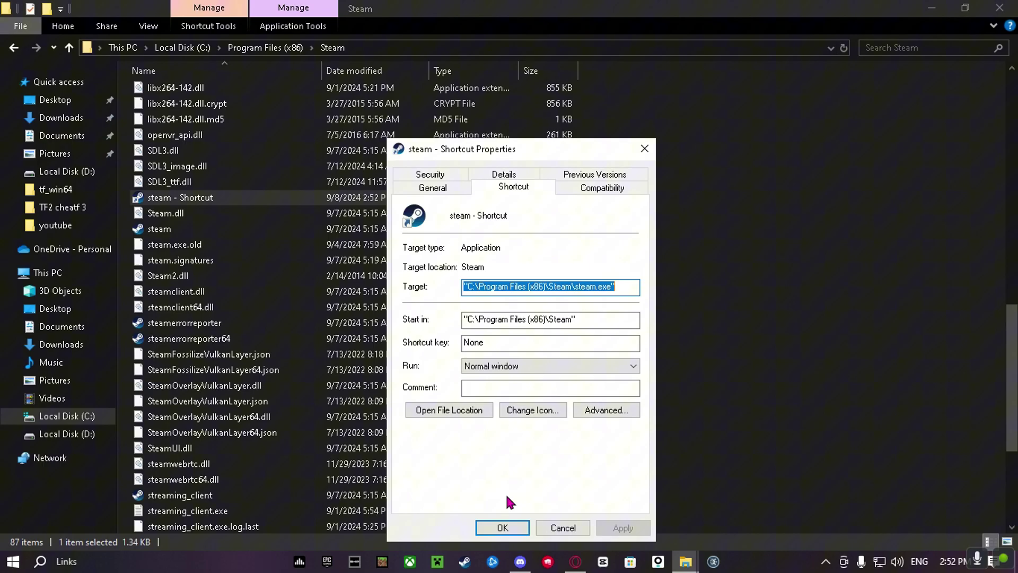
left_click(625, 287)
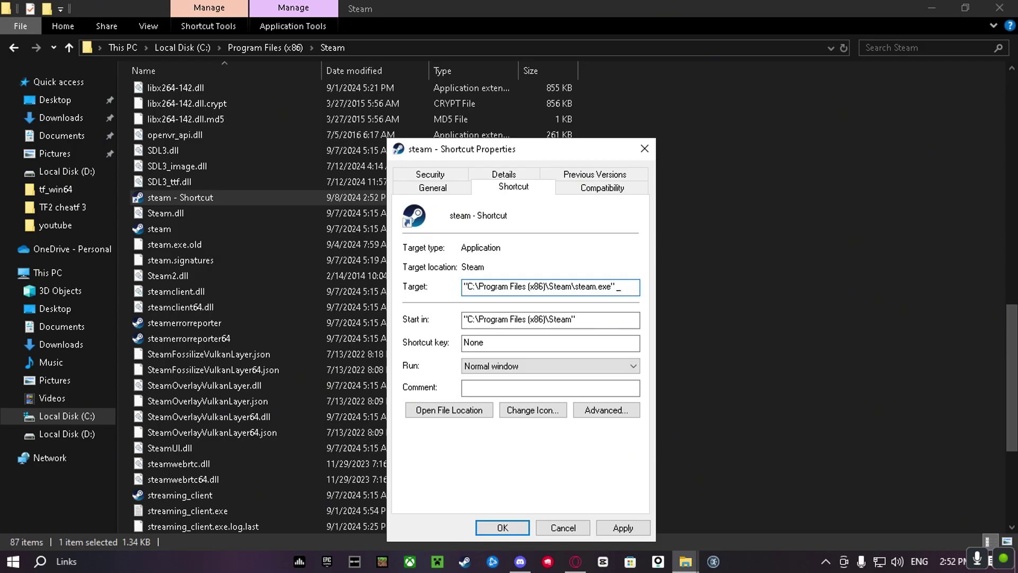
type("-console")
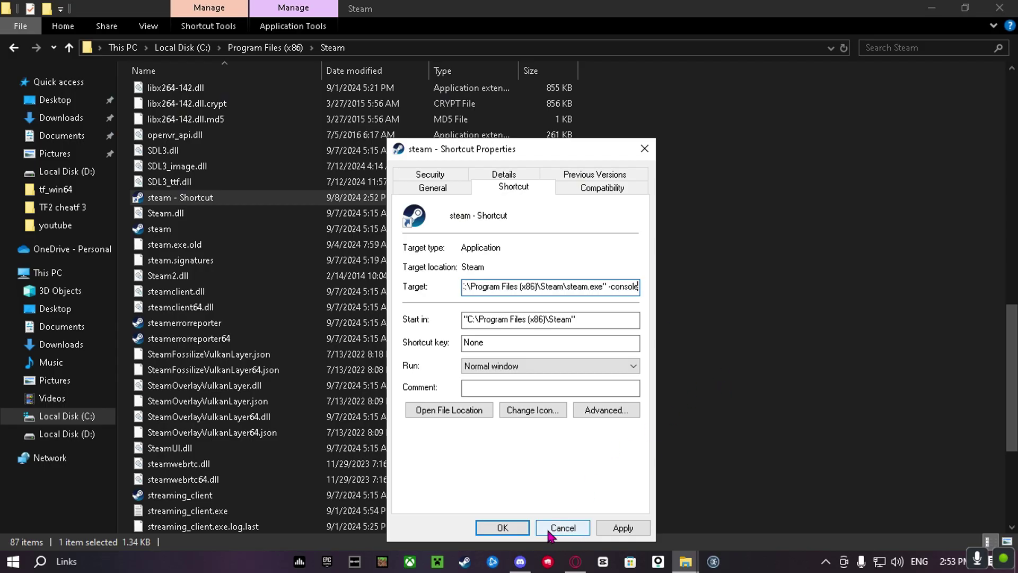
left_click(634, 533)
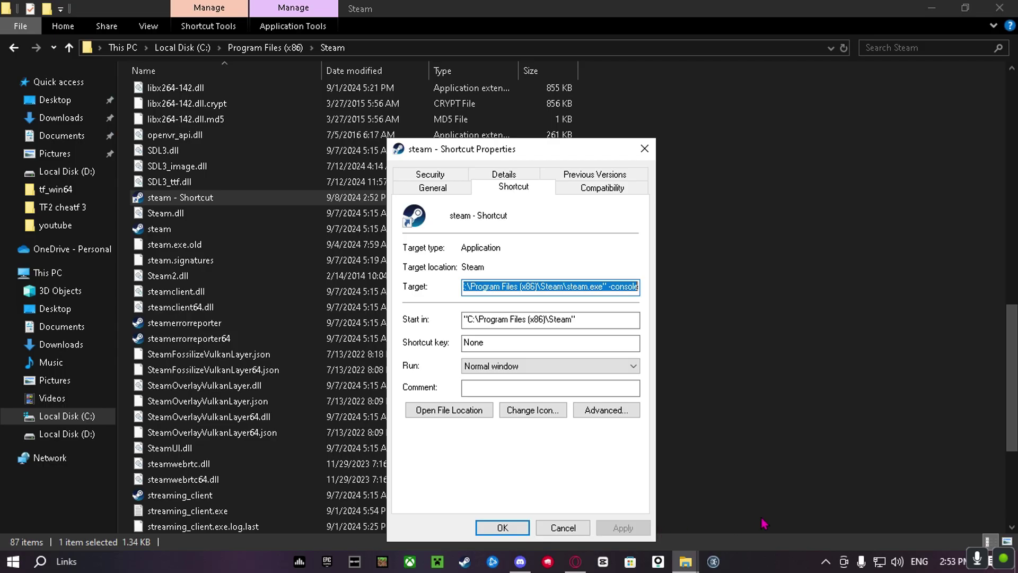
left_click(501, 528)
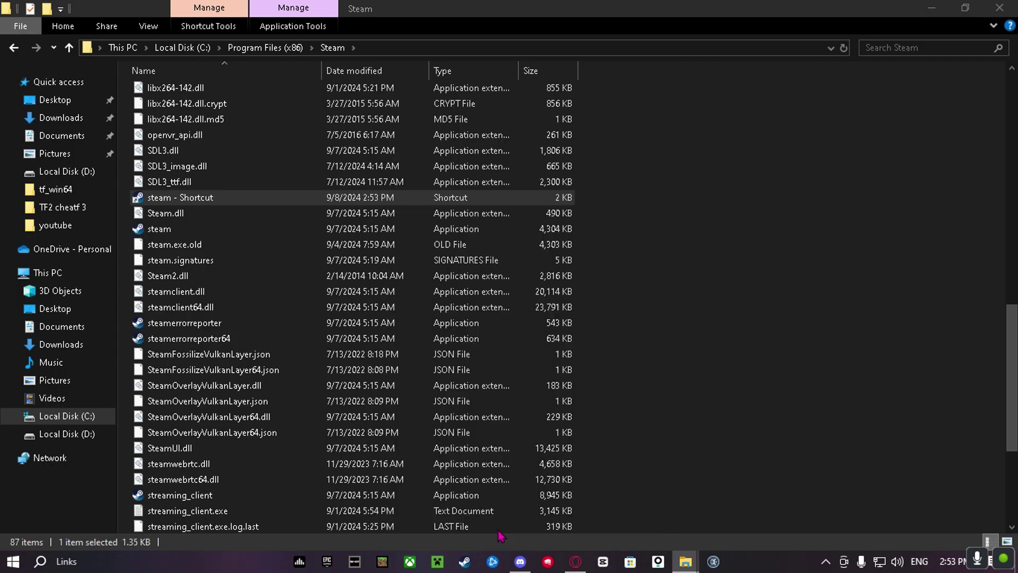
Launch Steam from the edited shortcut and show its console.
double_click(454, 201)
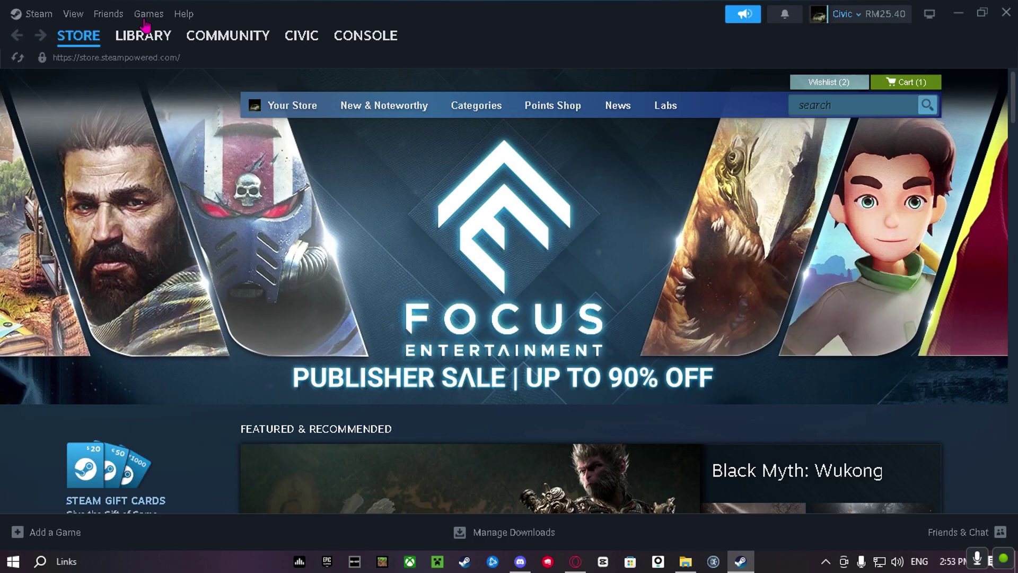
mouse_move(301, 36)
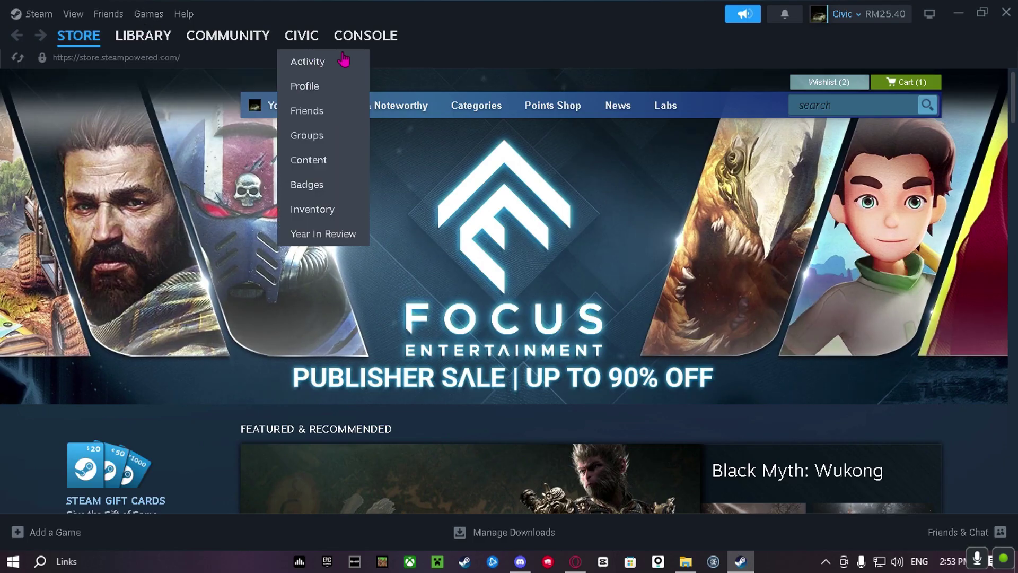
left_click(393, 38)
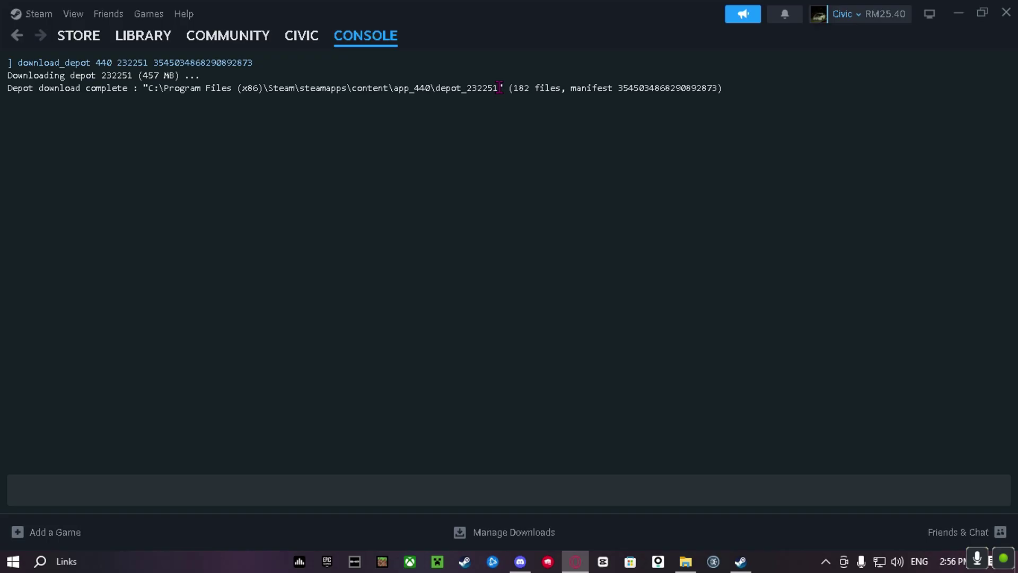
Copy the downloaded depot's path, C:\Program Files (x86)\Steam\steamapps\content\app_440\depot_232251, from the console and open that folder in File Explorer.
left_click_drag(499, 87, 150, 86)
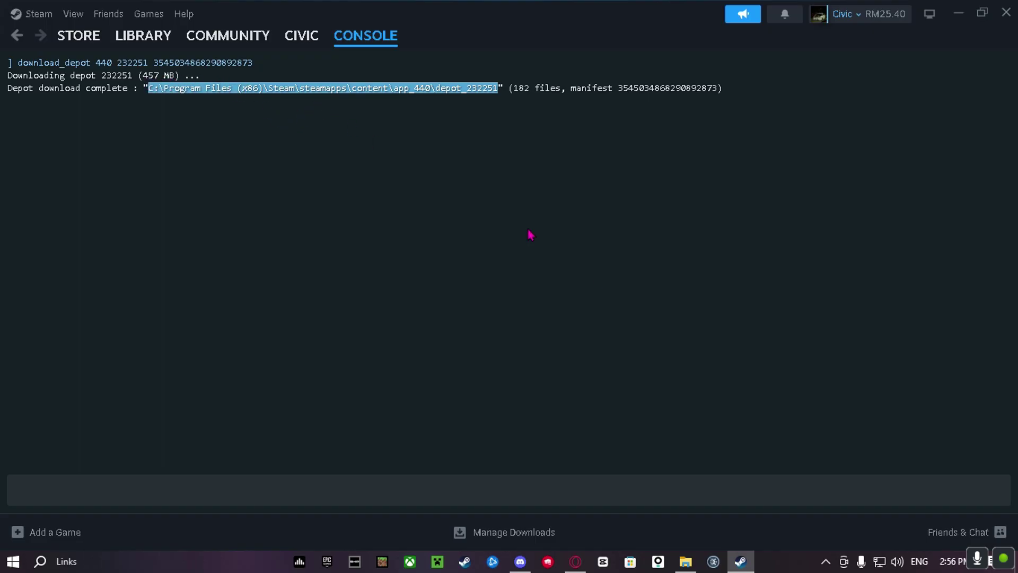
left_click(686, 560)
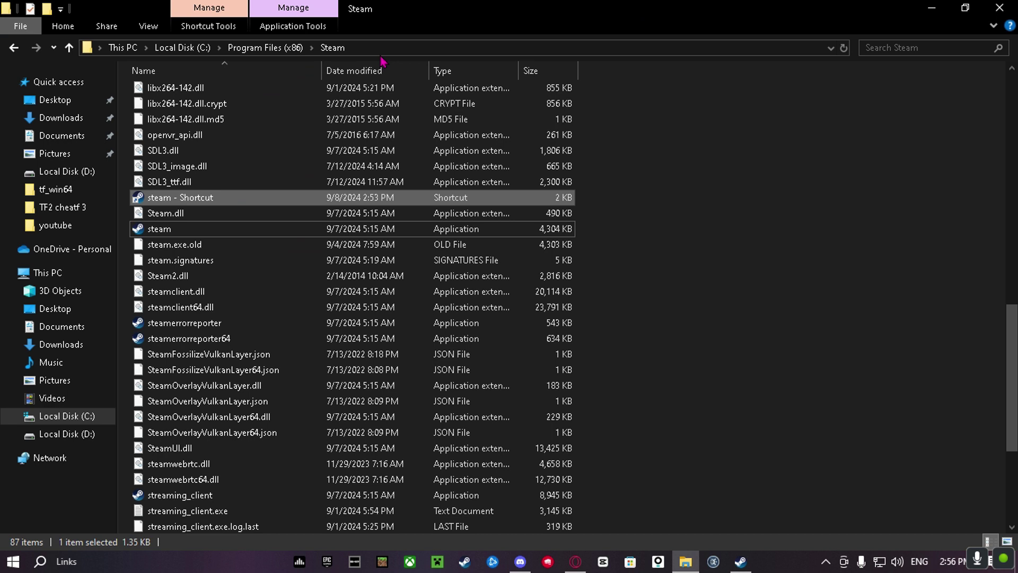
left_click(409, 48)
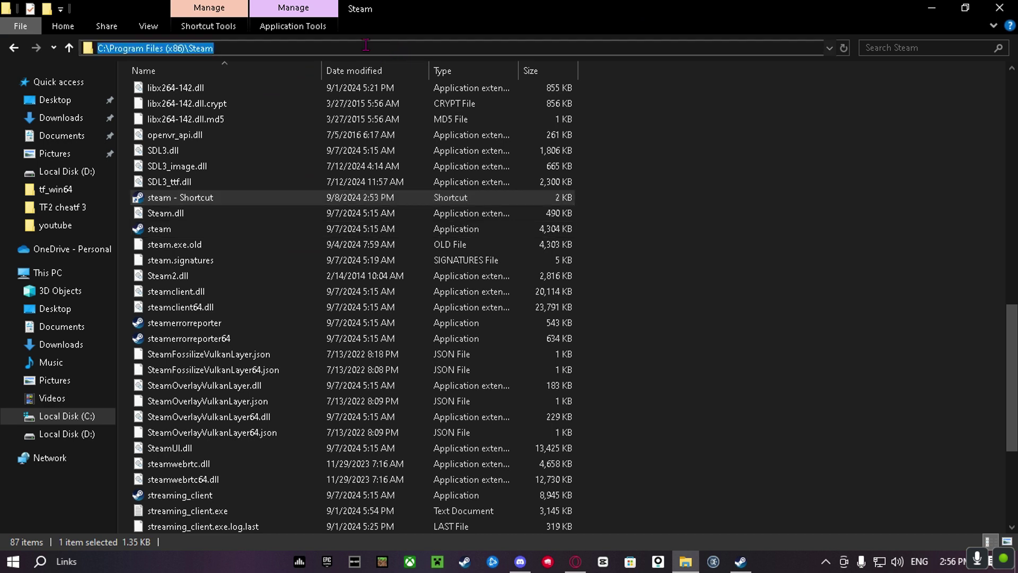
key("ctrl+v")
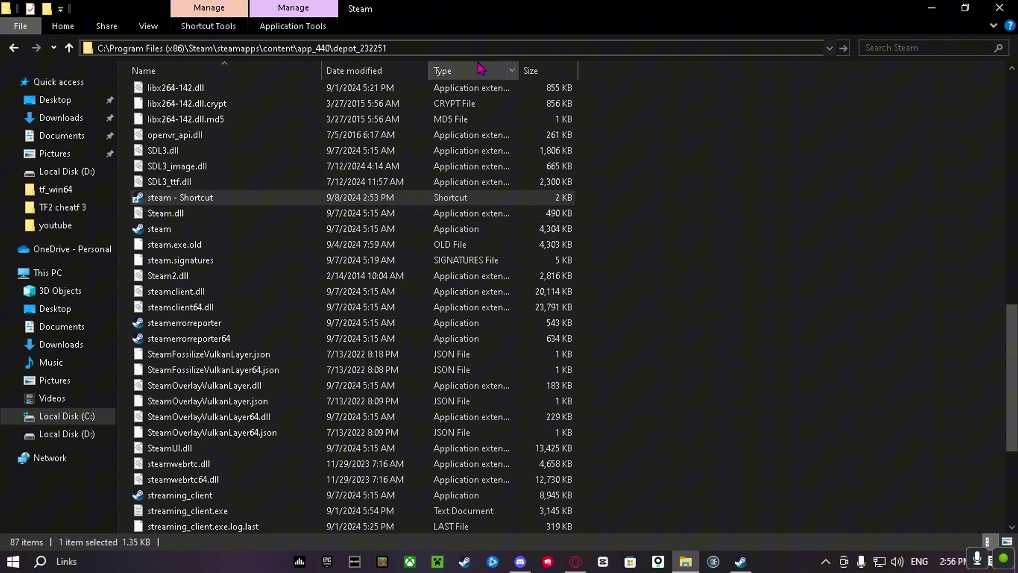
key("Return")
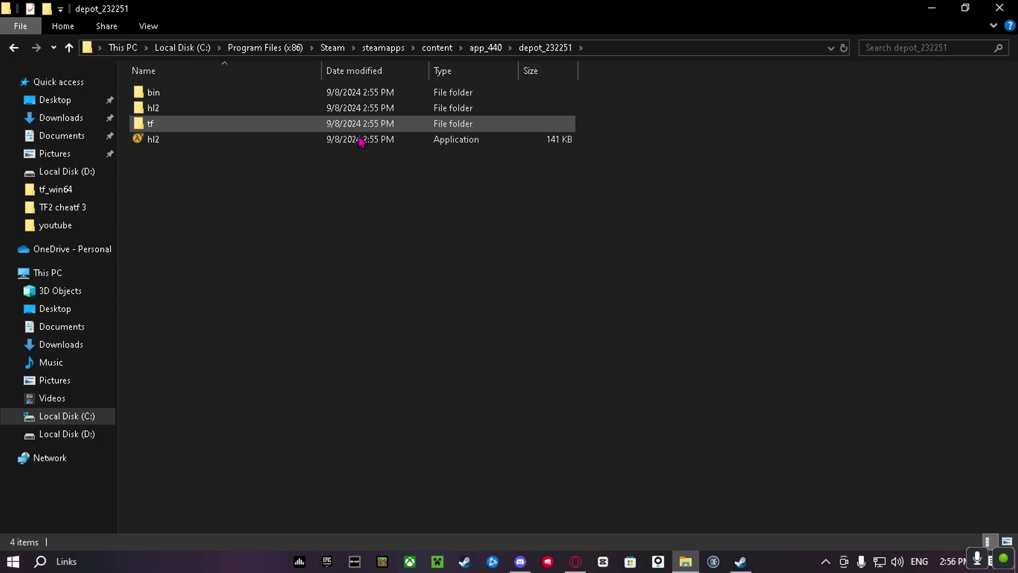
Close the Steam window and arrange the depot_232251 and Team Fortress 2 folders side by side.
left_click_drag(429, 15, 2, 26)
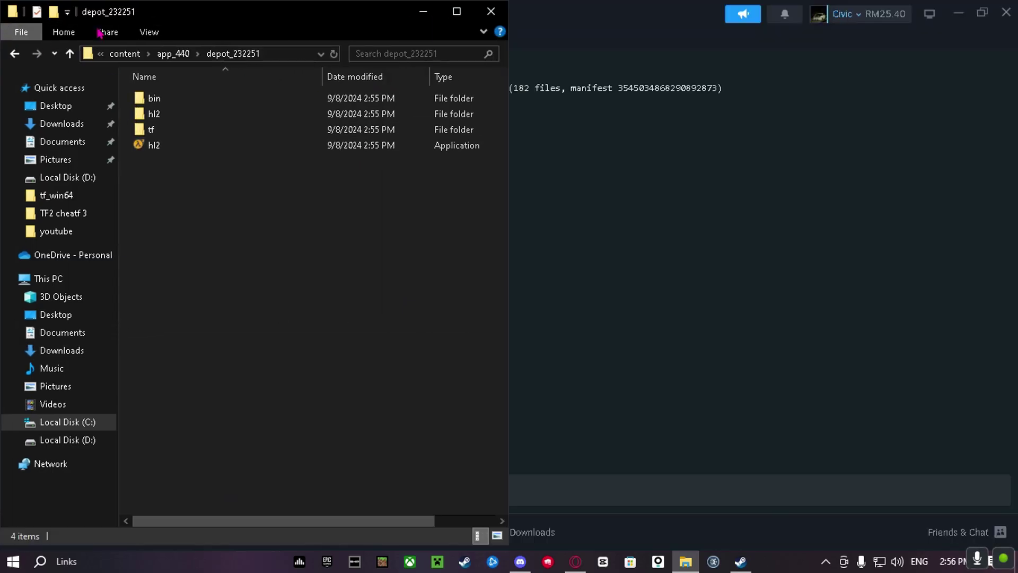
left_click(992, 23)
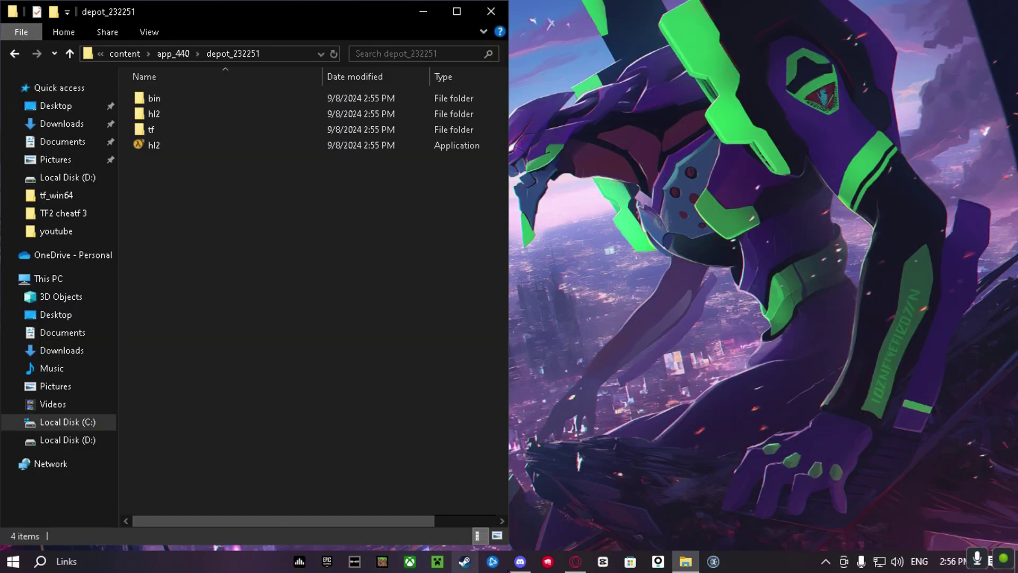
left_click(603, 561)
key("super+Right")
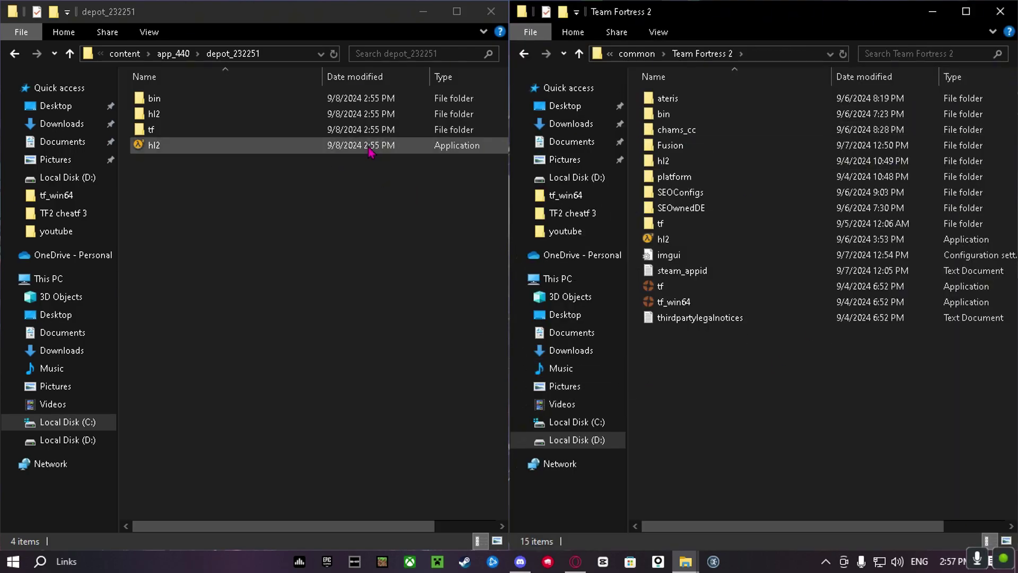
Replace the hl2 application in the Team Fortress 2 folder with the depot's hl2, and create a shortcut to it there.
left_click_drag(355, 149, 763, 399)
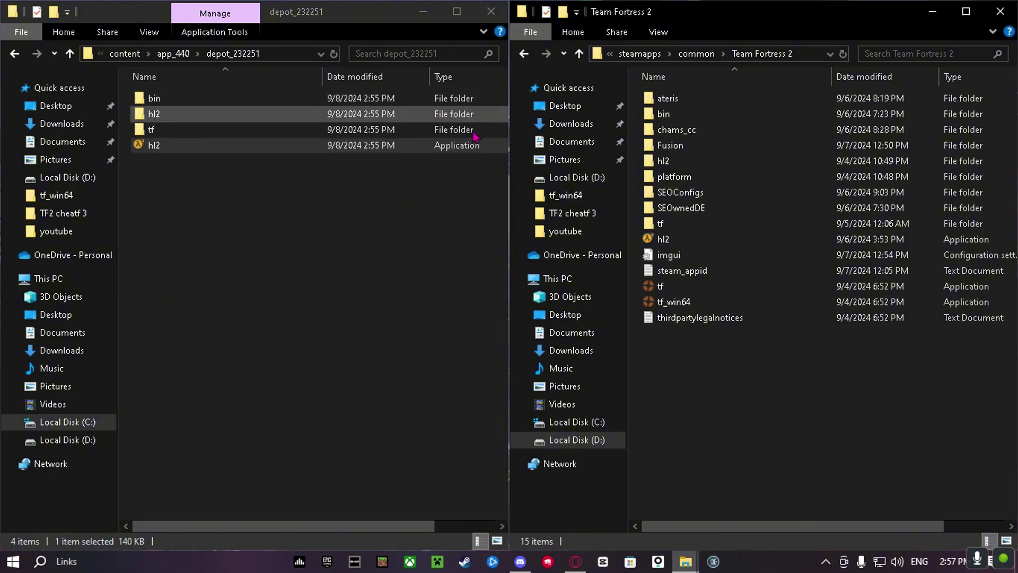
left_click(896, 241)
right_click(896, 245)
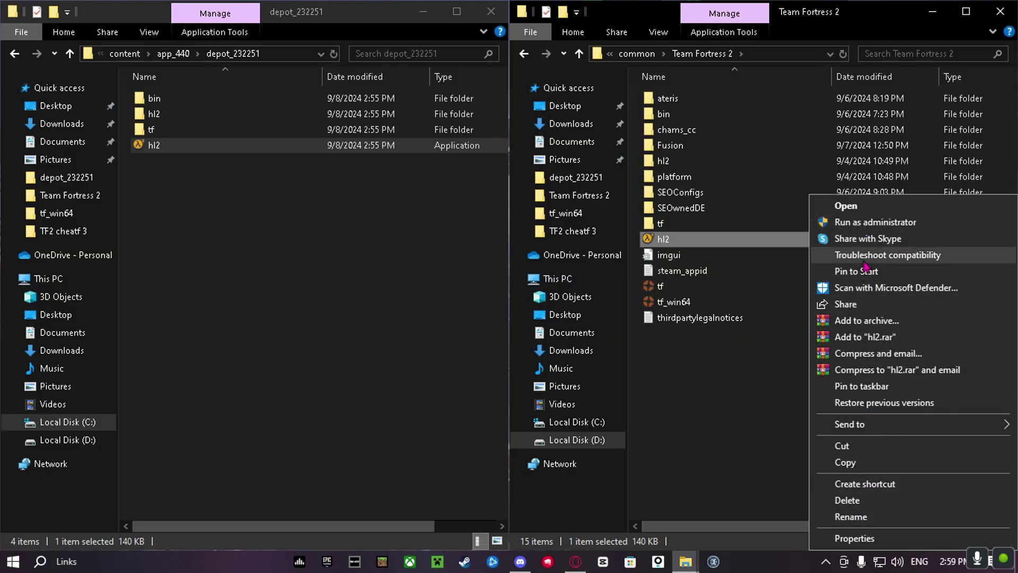
left_click(878, 484)
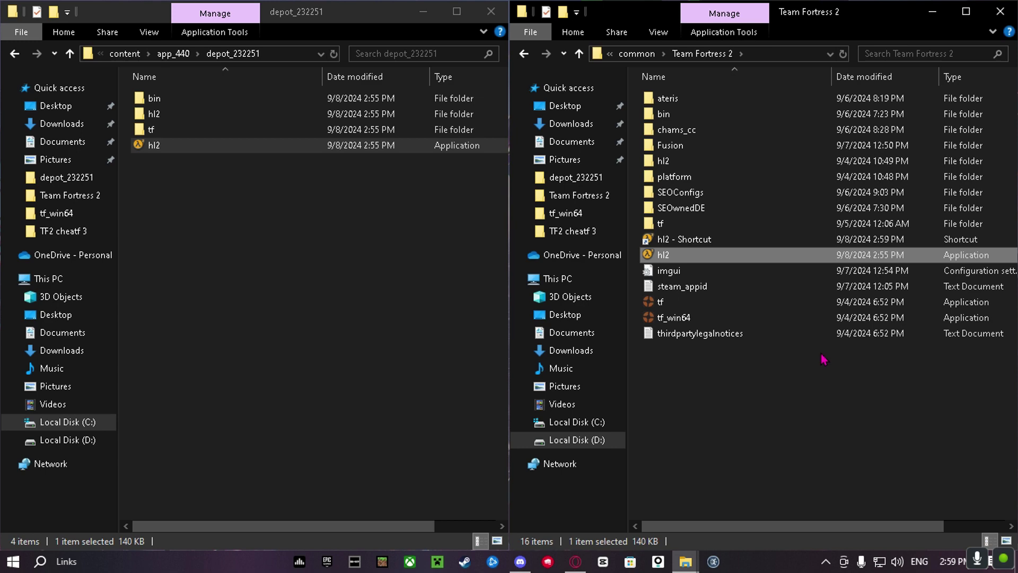
Append the launch options -steam -game tf to the target of hl2 - Shortcut and save its properties.
right_click(845, 241)
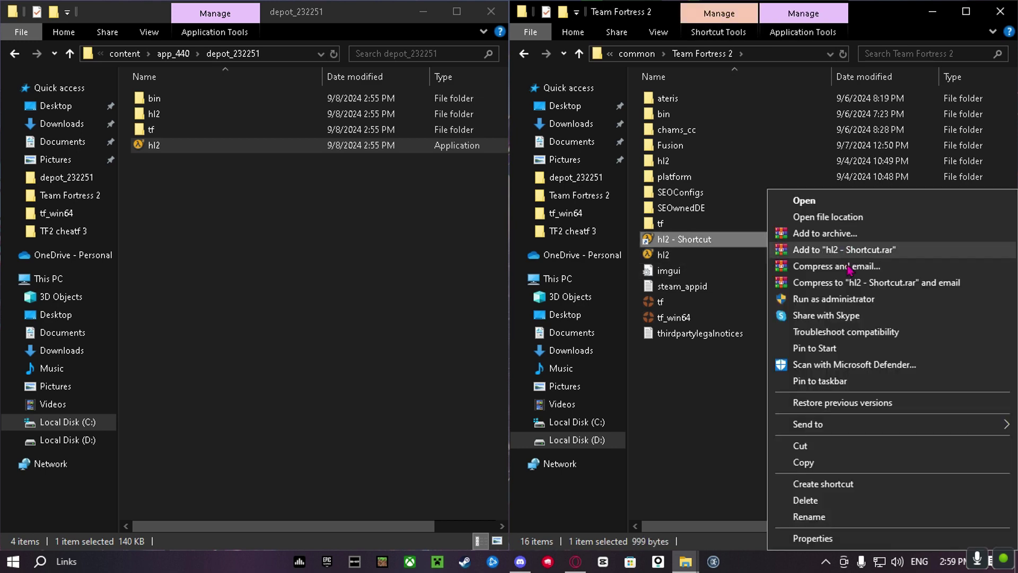
left_click(841, 538)
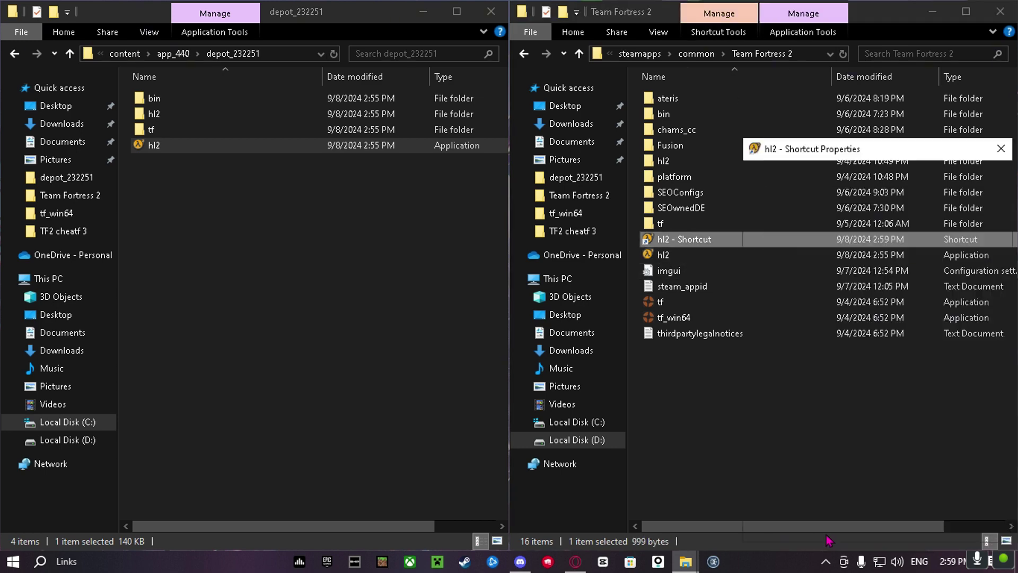
left_click(994, 287)
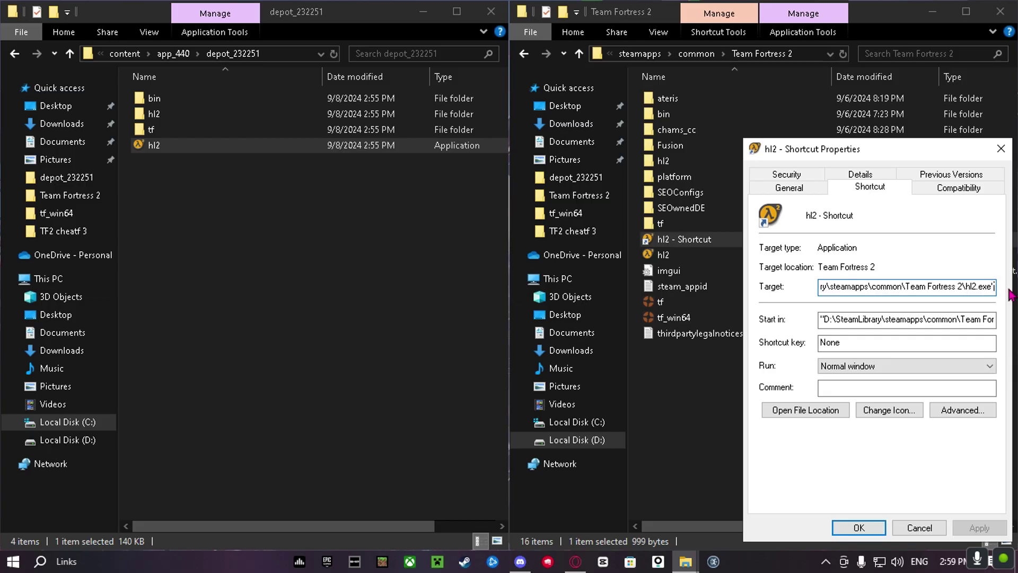
type("-steam -")
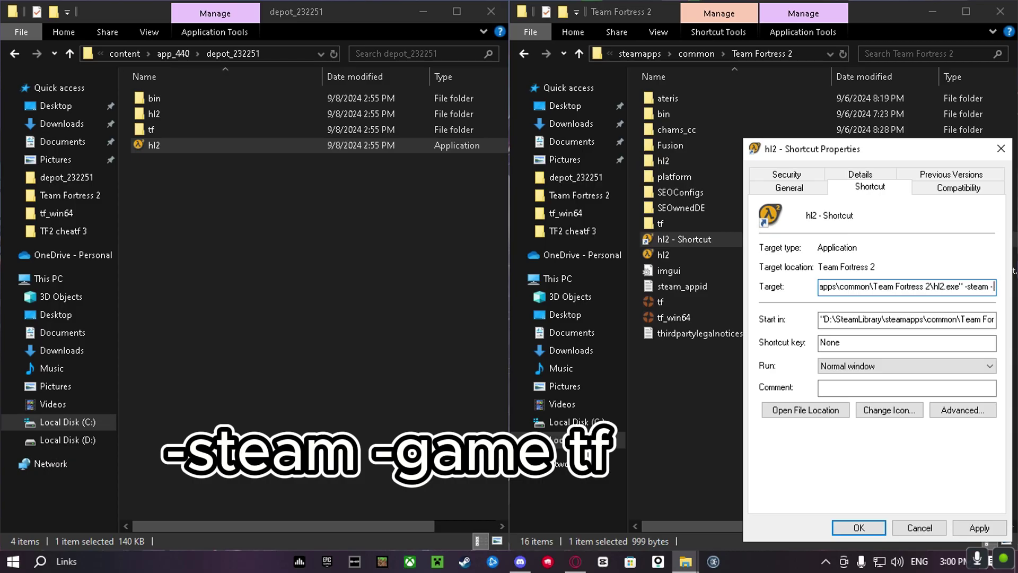
key("BackSpace")
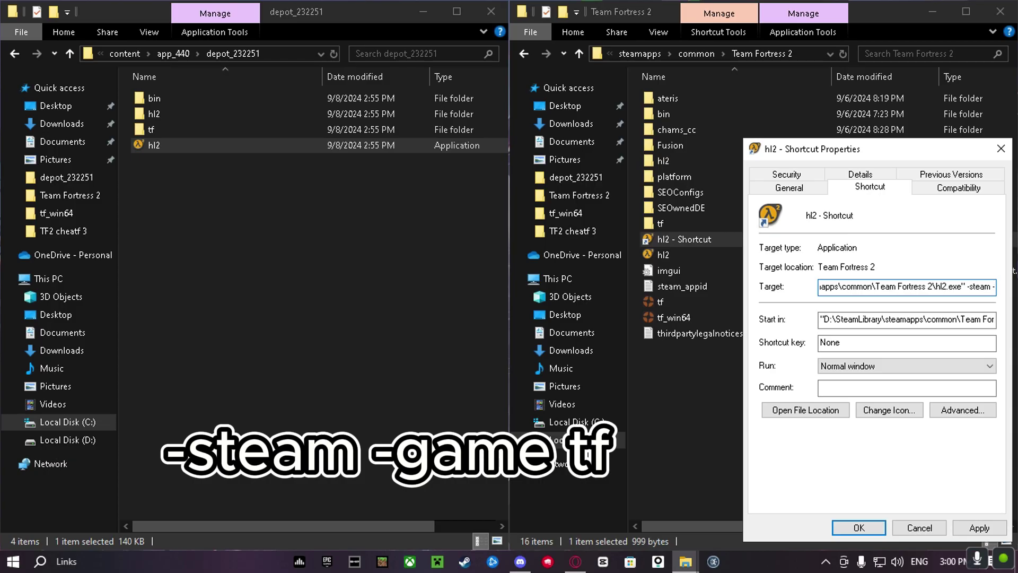
type("game")
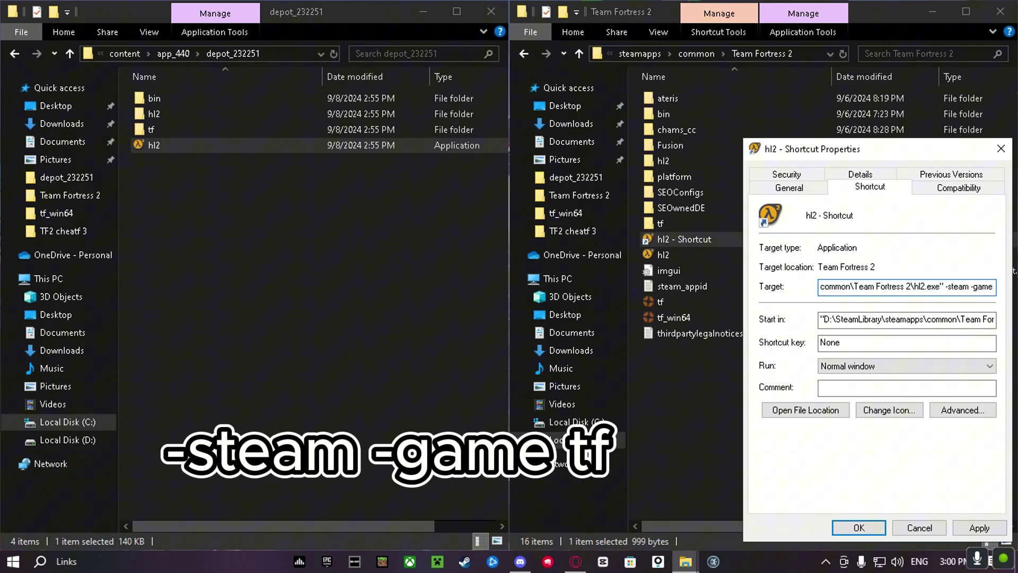
type(" tf")
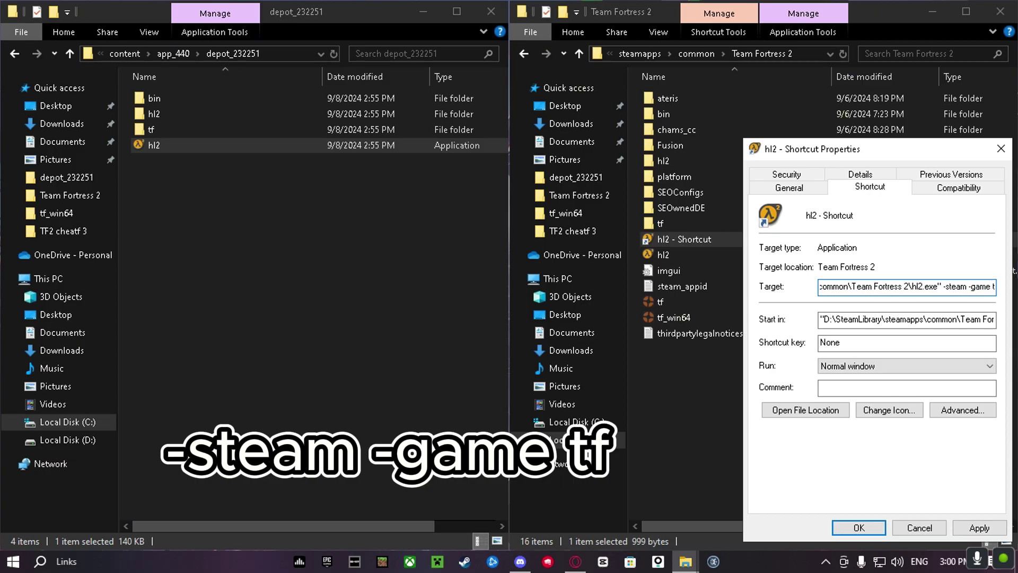
left_click(978, 531)
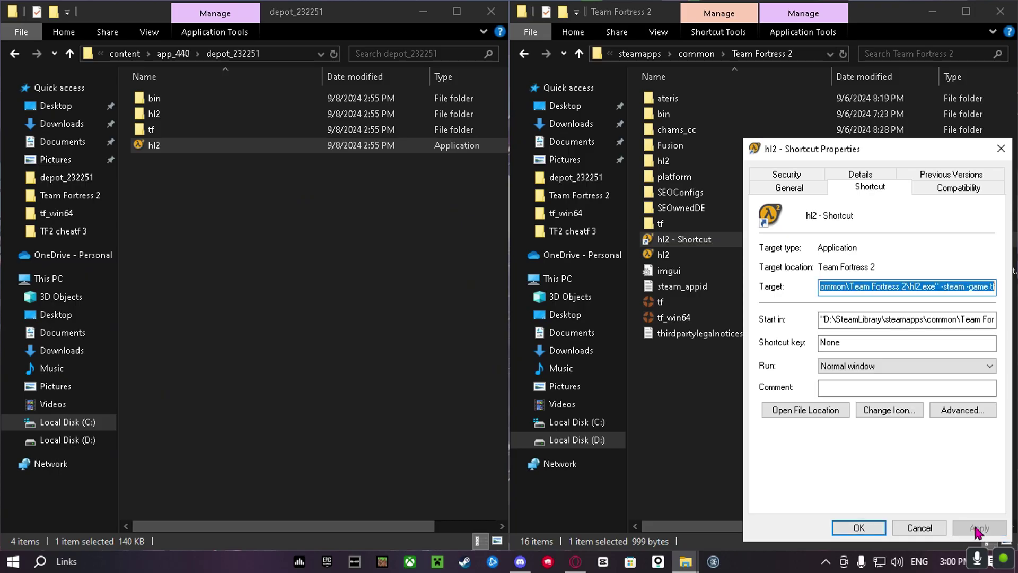
left_click(859, 529)
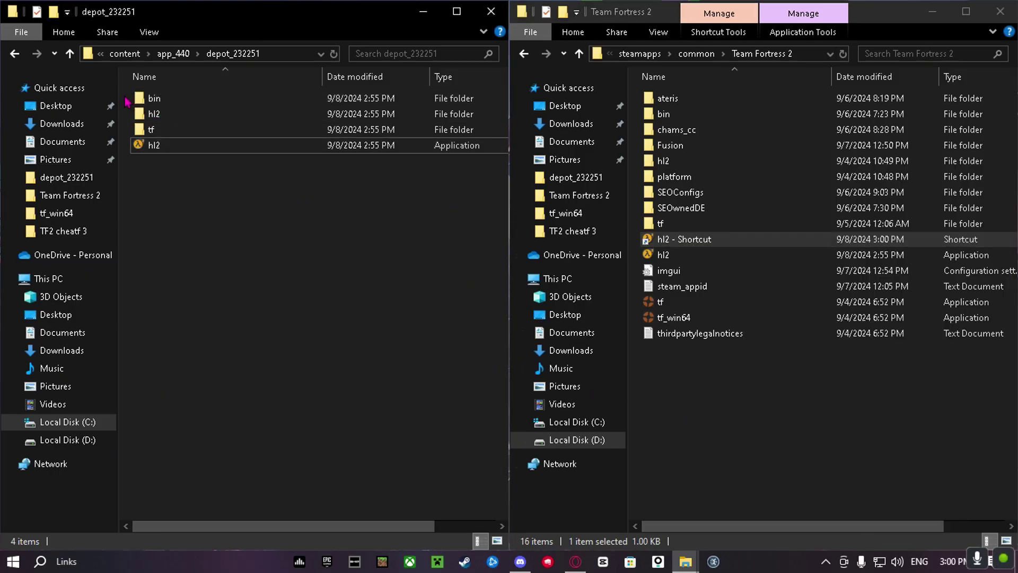
Copy the depot's bin, hl2 and tf folders into the Team Fortress 2 folder, replacing the existing files, and close the depot window.
left_click_drag(125, 94, 167, 137)
left_click_drag(162, 130, 840, 452)
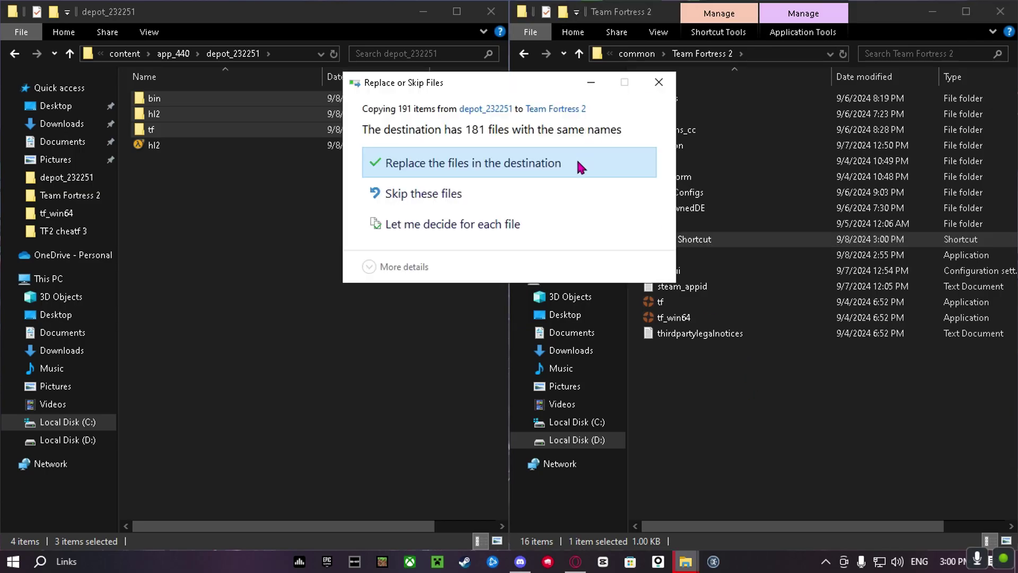
left_click(589, 174)
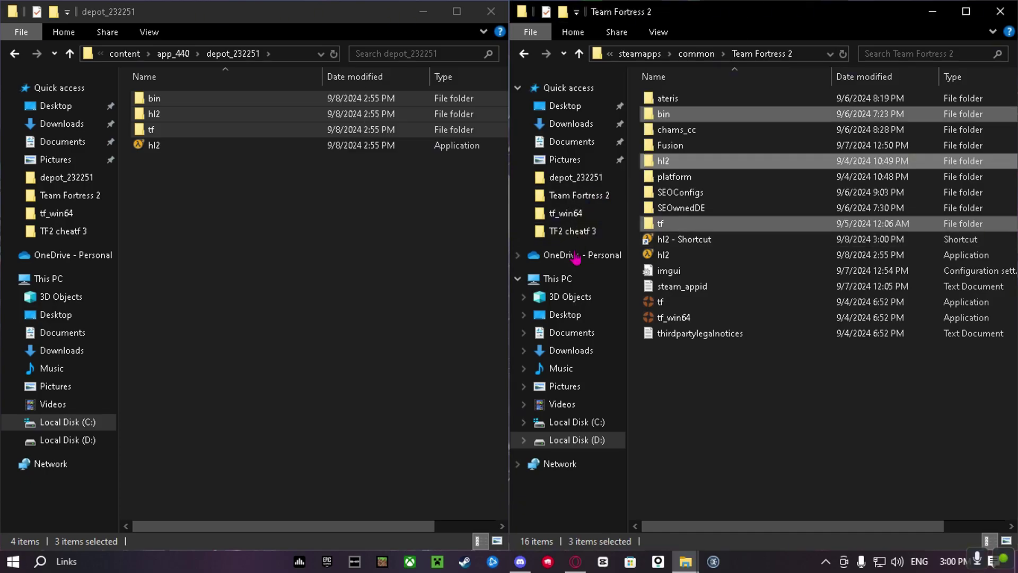
left_click(786, 408)
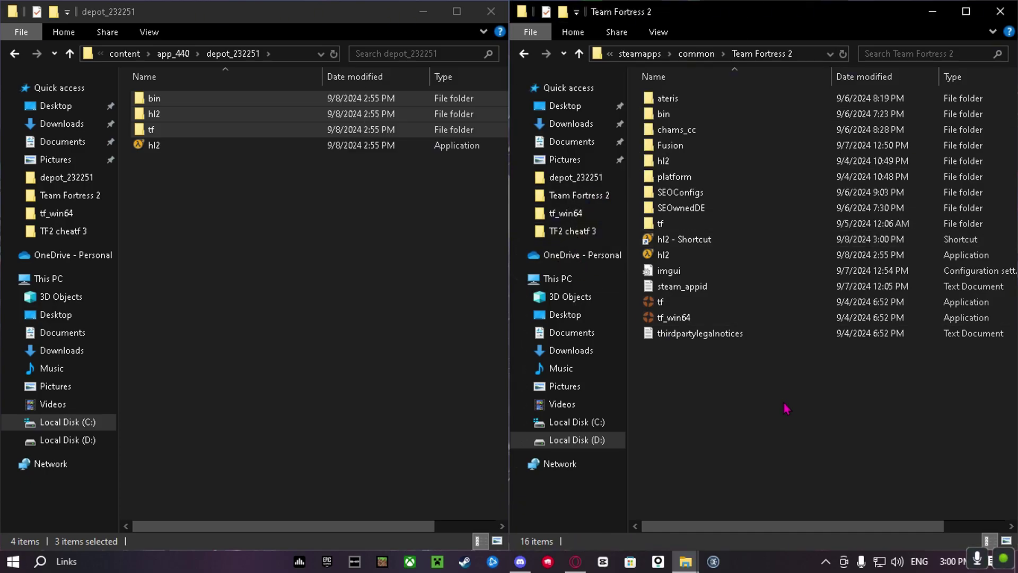
left_click(491, 11)
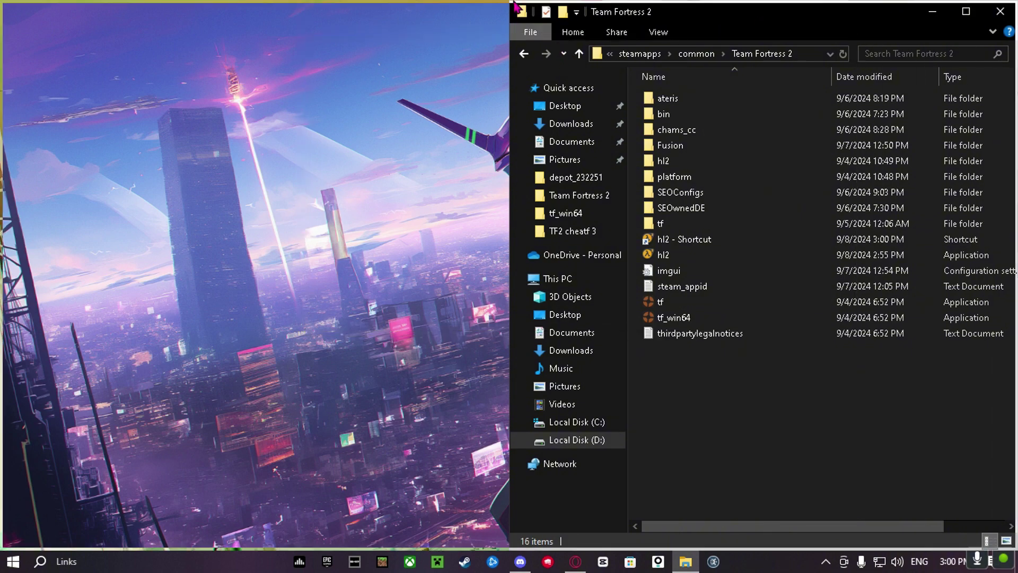
double_click(743, 11)
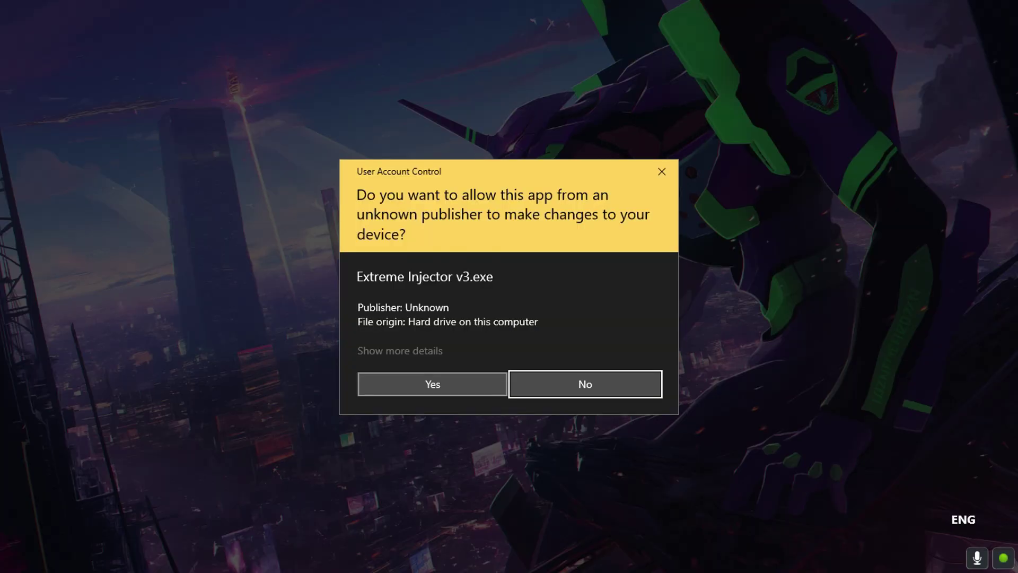
Allow Extreme Injector v3 to run, arrange its window beside the Team Fortress 2 folder, and launch the game from hl2 - Shortcut.
key("alt+y")
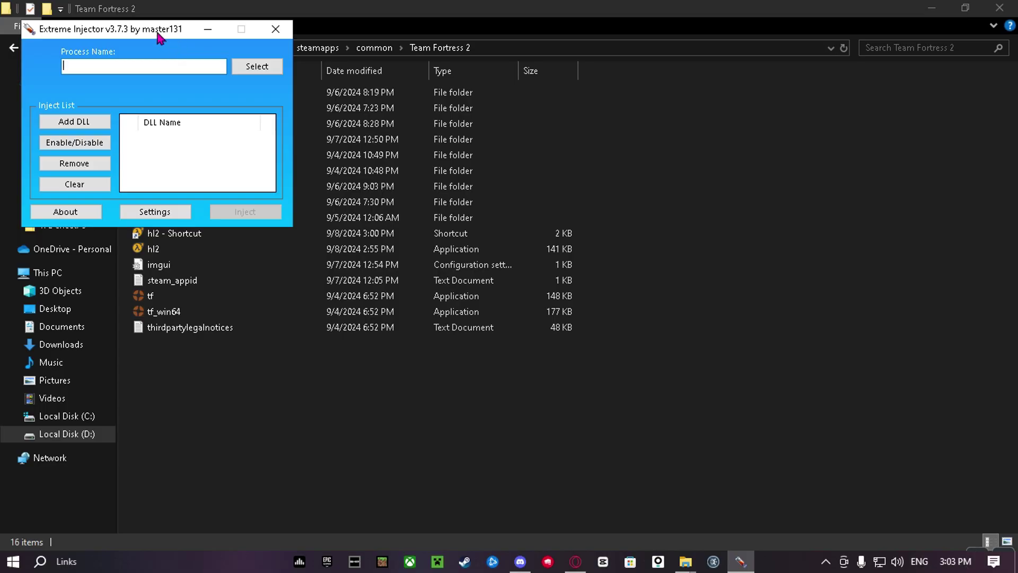
left_click_drag(158, 37, 372, 231)
left_click_drag(535, 11, 598, 57)
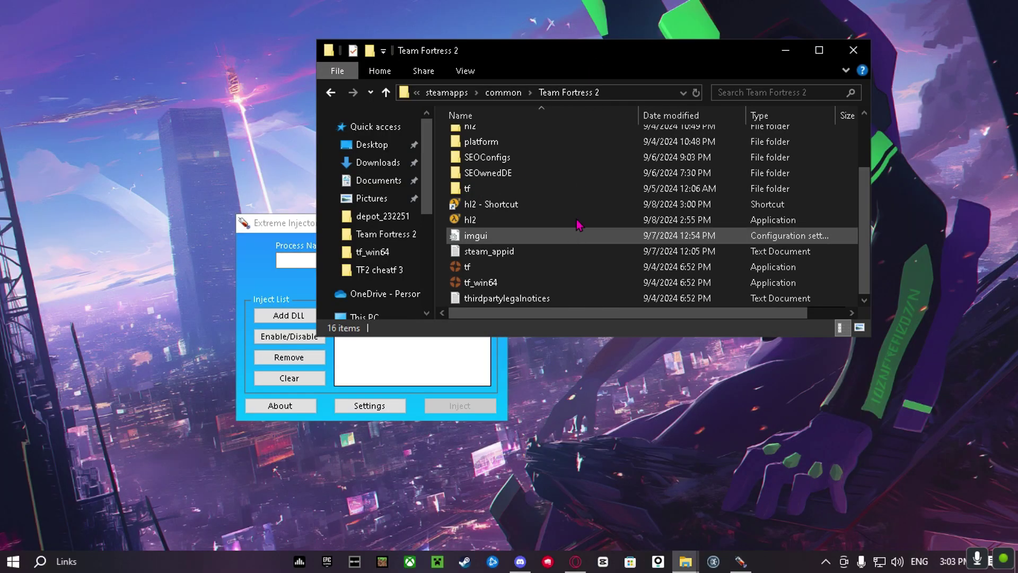
double_click(695, 208)
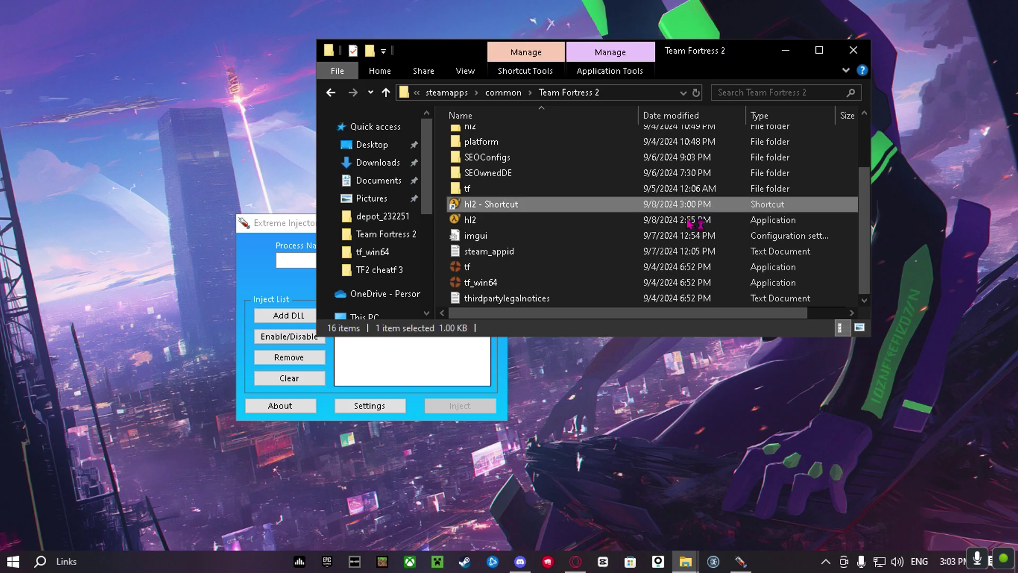
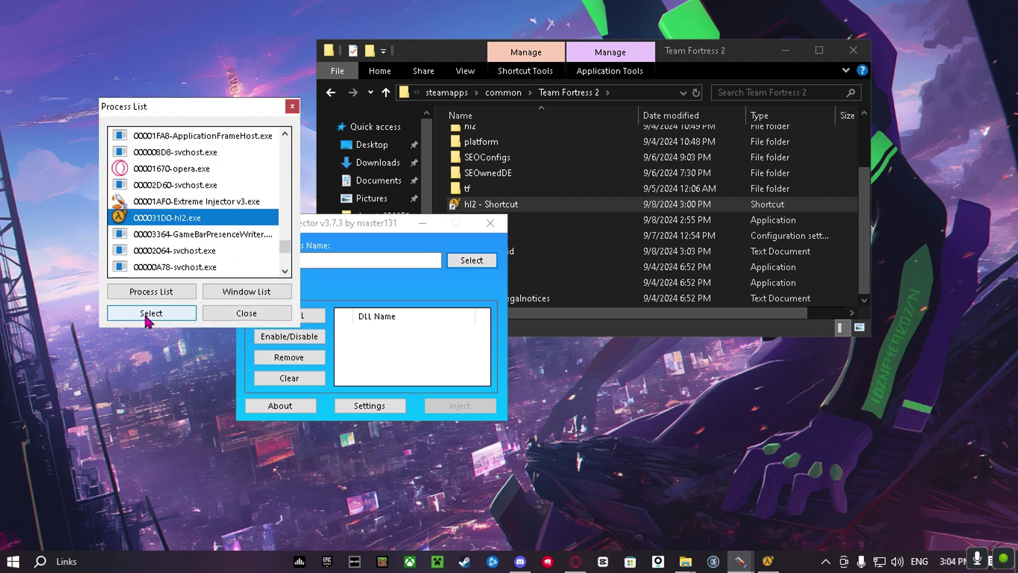
Set hl2.exe as the injector's target process and add seo_[unknowncheats.me]_.dll from D:\Cheat\dll to the inject list.
left_click(151, 312)
left_click(298, 318)
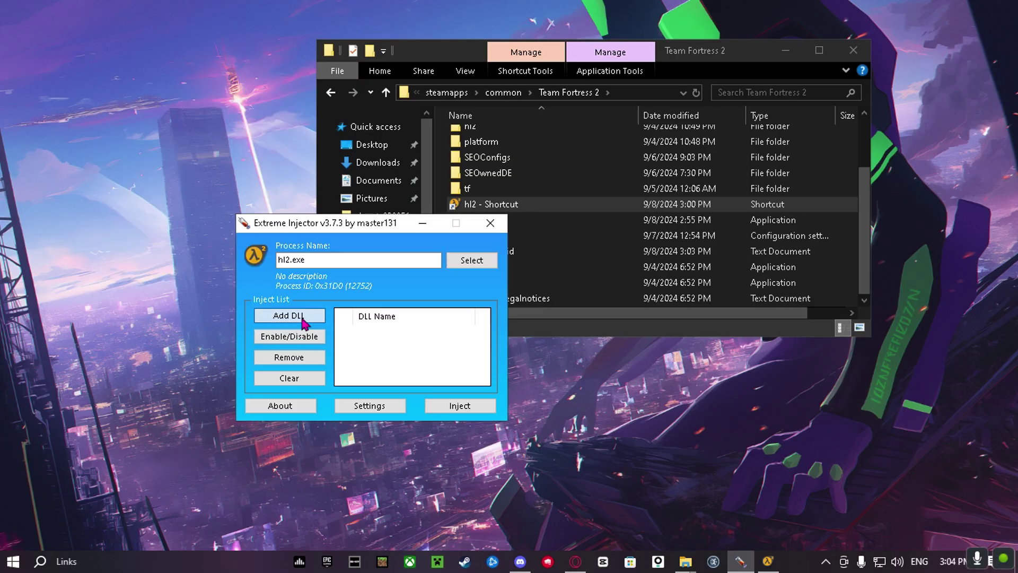
left_click(311, 203)
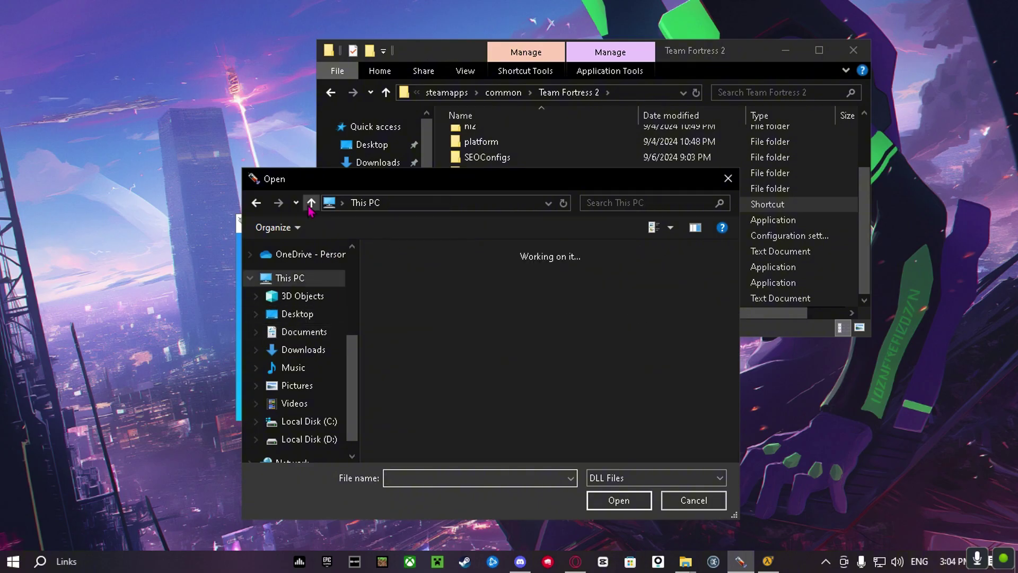
left_click(308, 417)
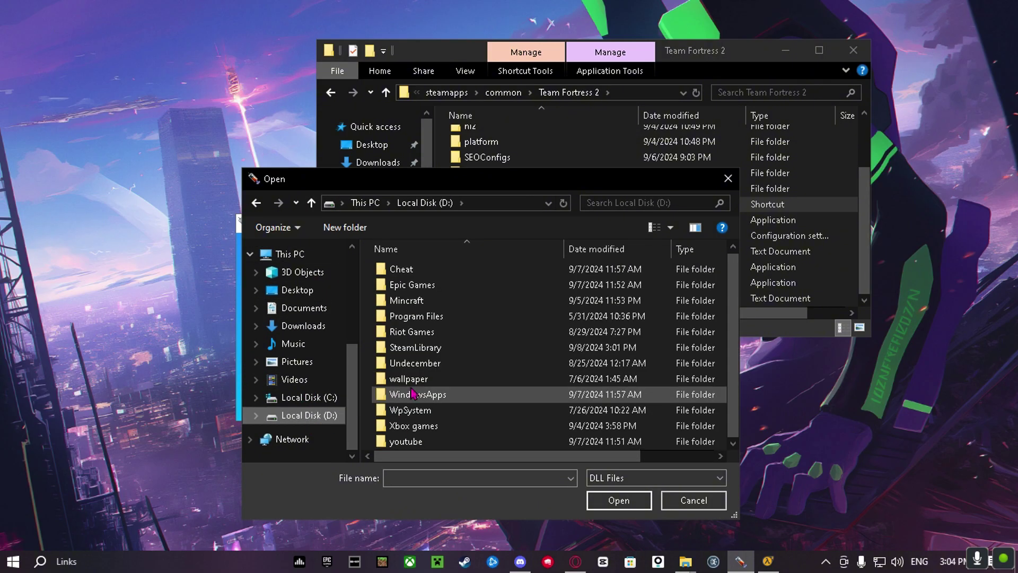
double_click(434, 271)
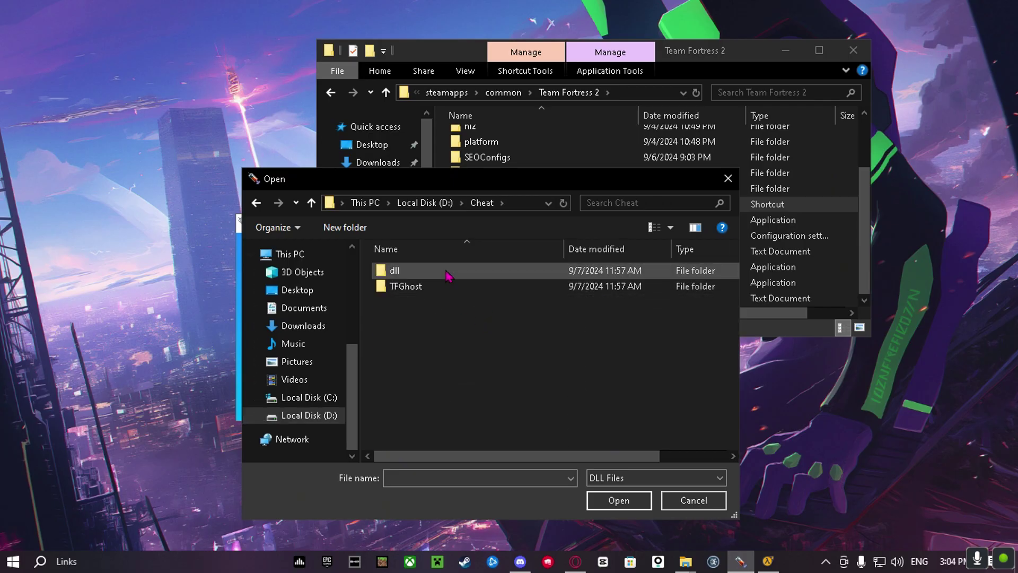
double_click(448, 271)
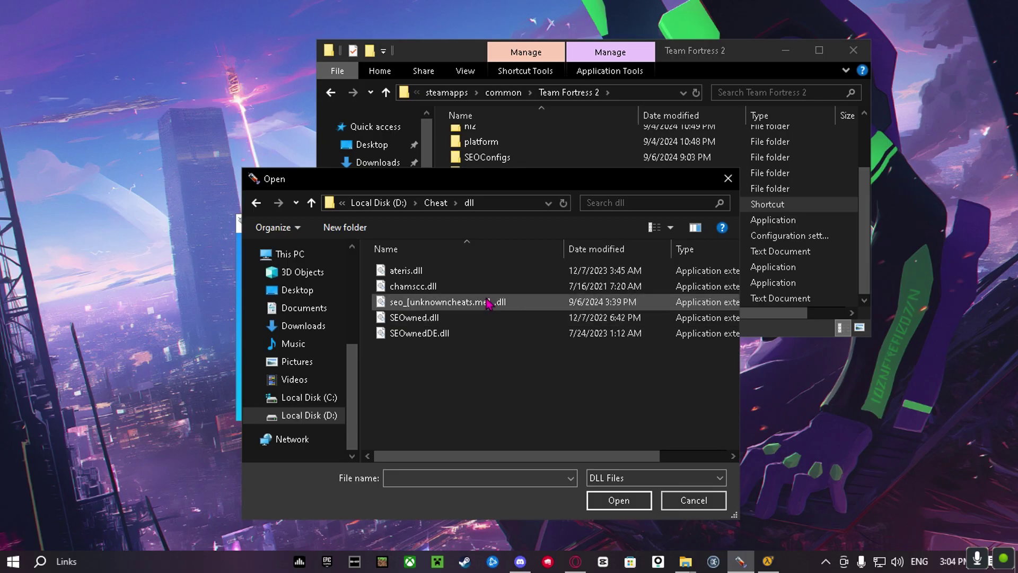
double_click(480, 302)
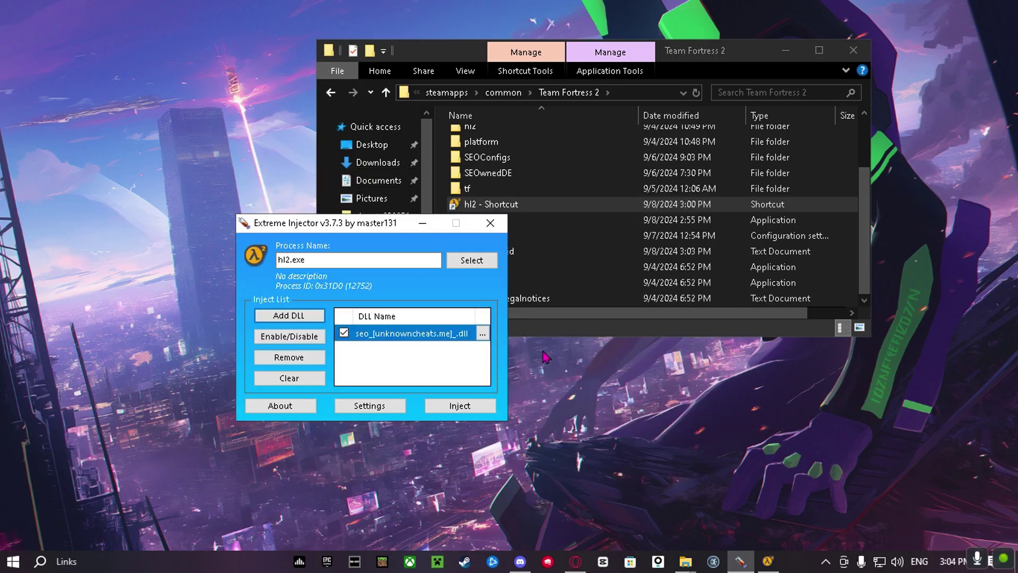
Inject the listed DLL into hl2.exe and switch to the Team Fortress 2 window.
left_click(453, 407)
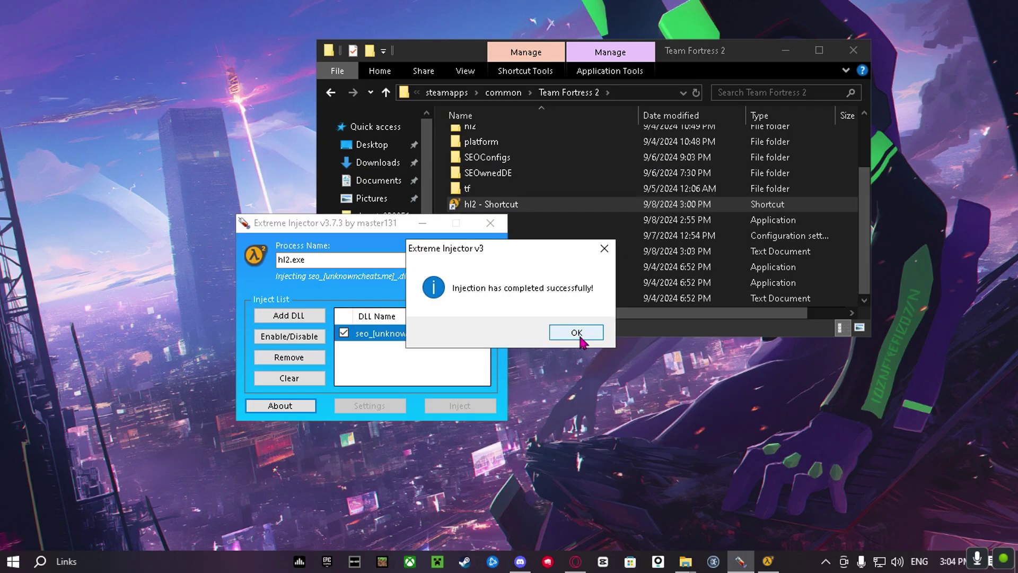
left_click(577, 332)
key("alt+Tab")
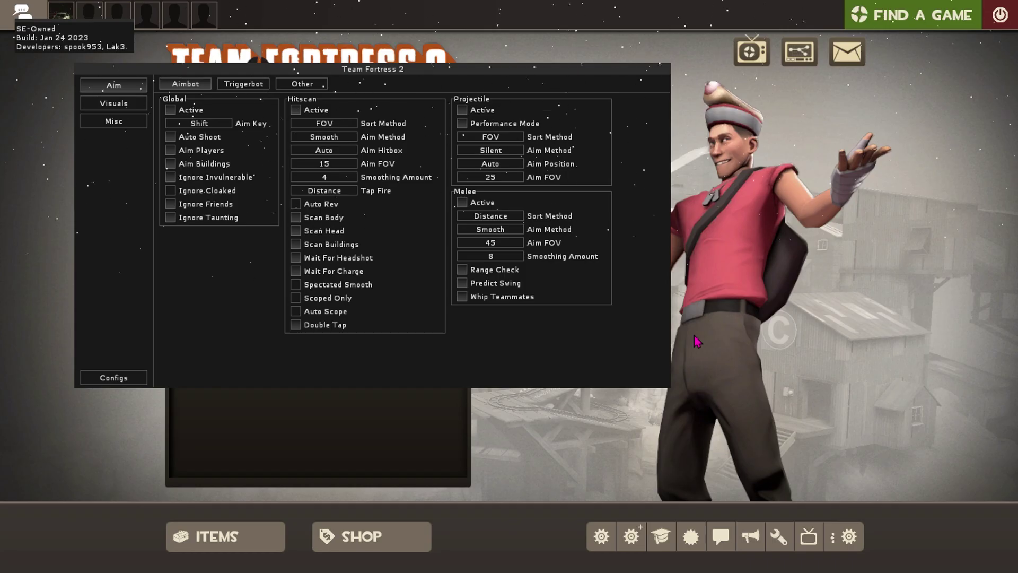
Toggle the SE-Owned menu over the game's main menu and leave it hidden.
key("Insert")
key("Insert")
key("Insert")
Choose Training as the game mode and begin setting up a practice session.
left_click(922, 7)
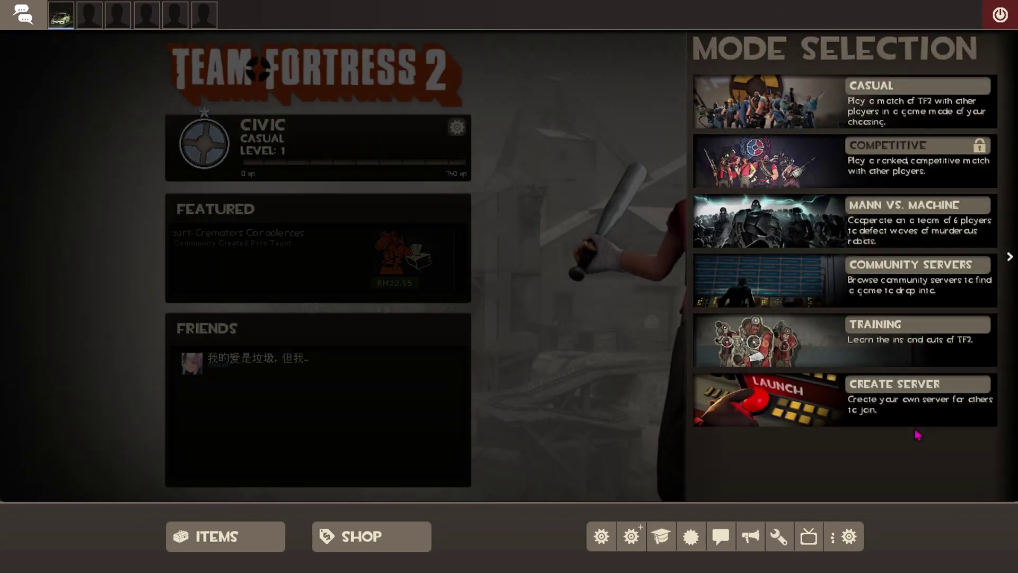
left_click(912, 333)
left_click(641, 418)
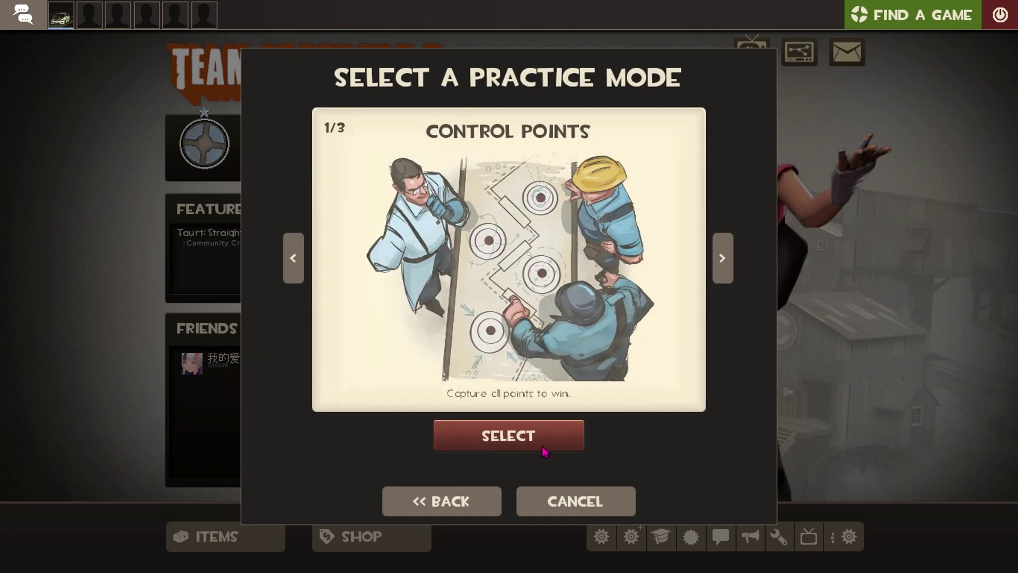